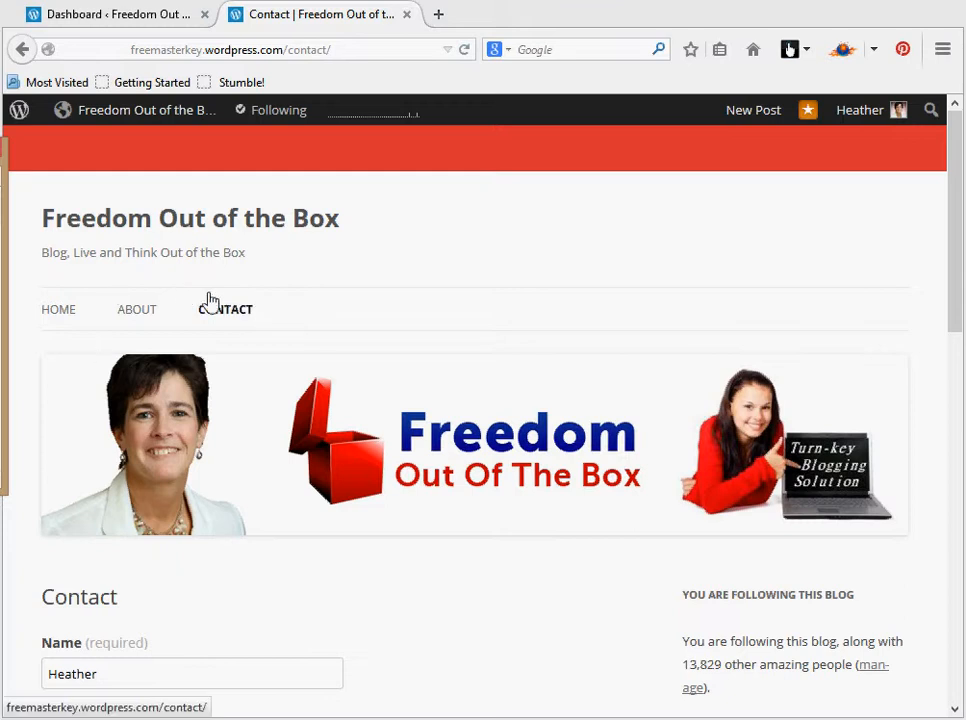
- Open the blog's home page and look over the Week 2 and Week 1 posts, including their sharing options
click(61, 314)
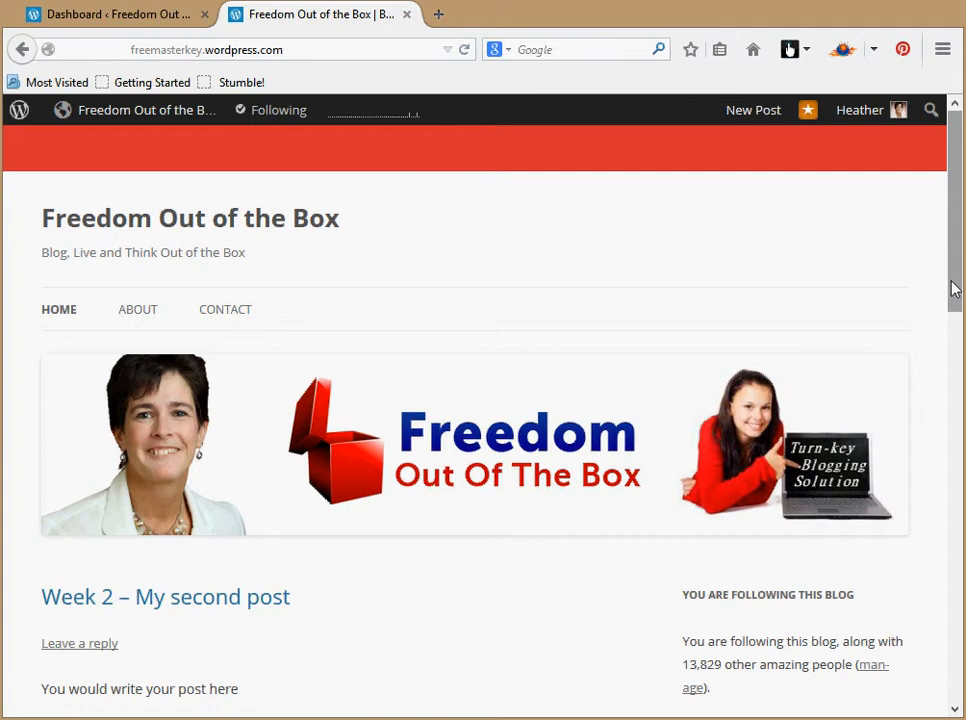
mouse_move(952, 287)
mouse_down()
mouse_move(955, 355)
mouse_move(956, 284)
mouse_up()
drag(955, 237, 953, 302)
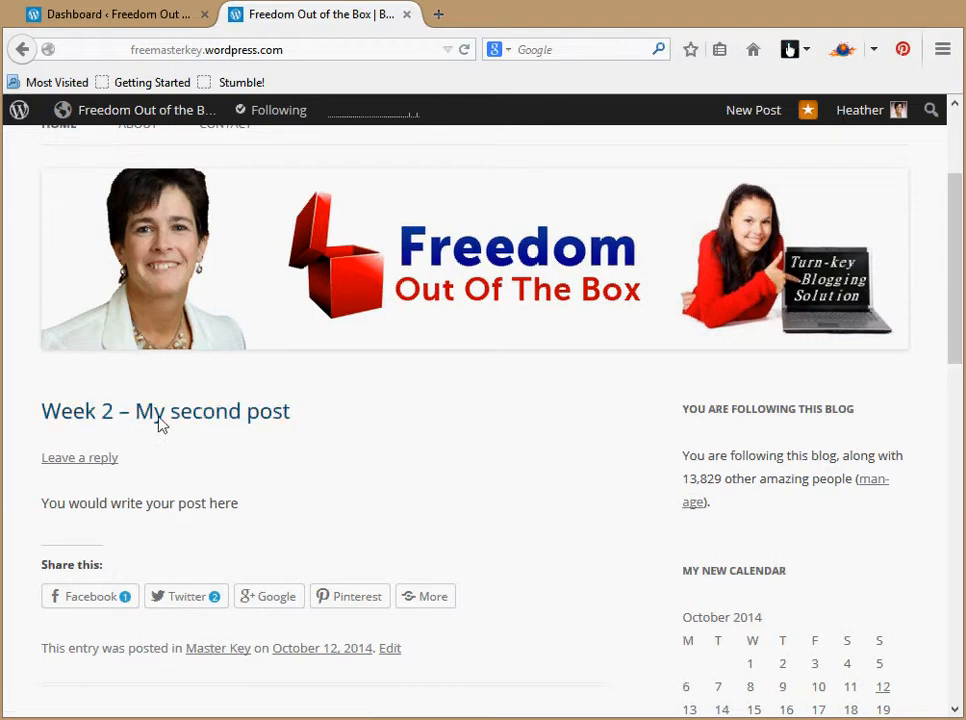
drag(957, 285, 958, 410)
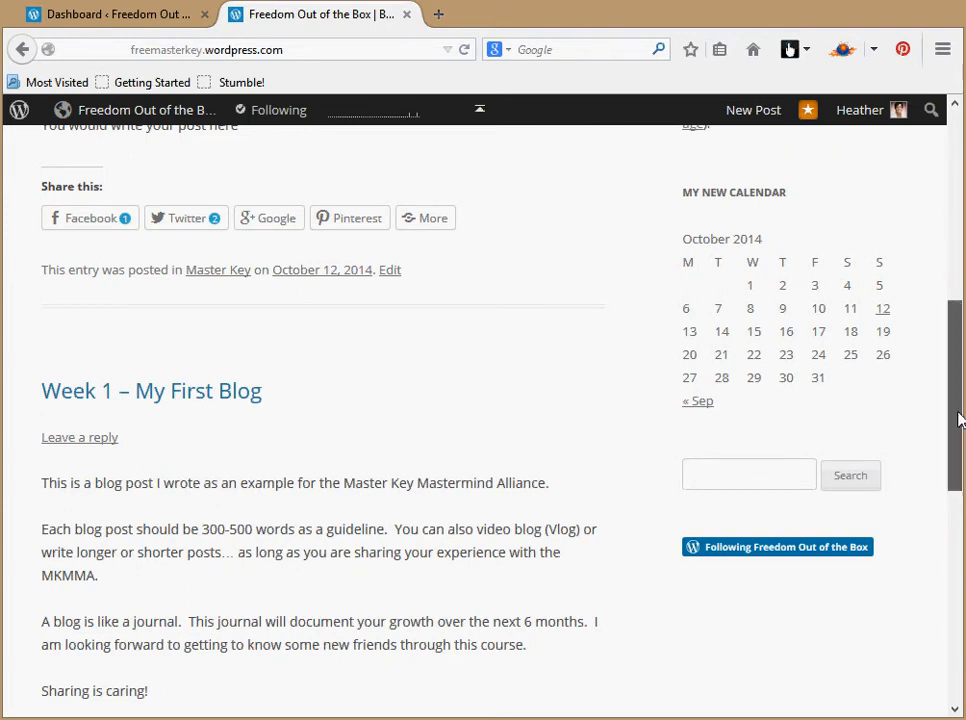
drag(960, 418, 949, 330)
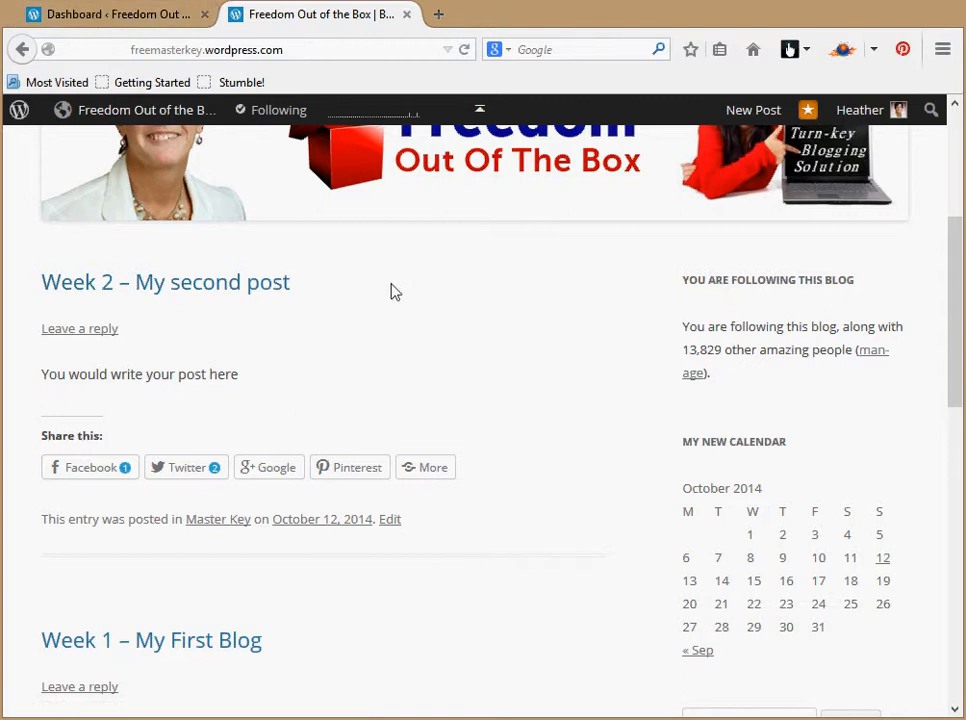
click(403, 467)
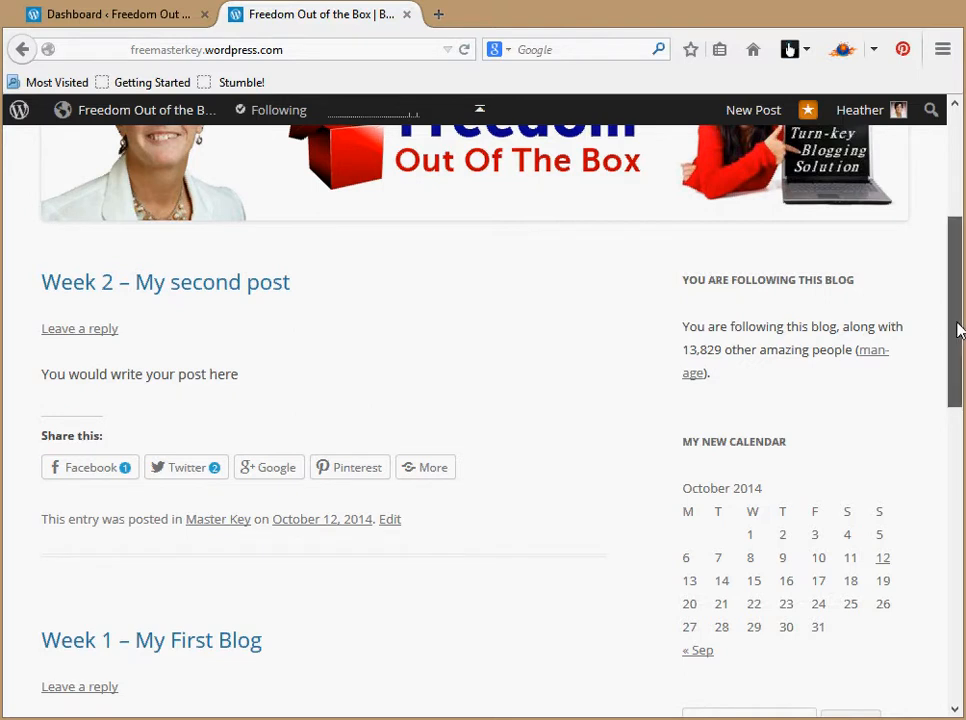
drag(957, 330, 955, 254)
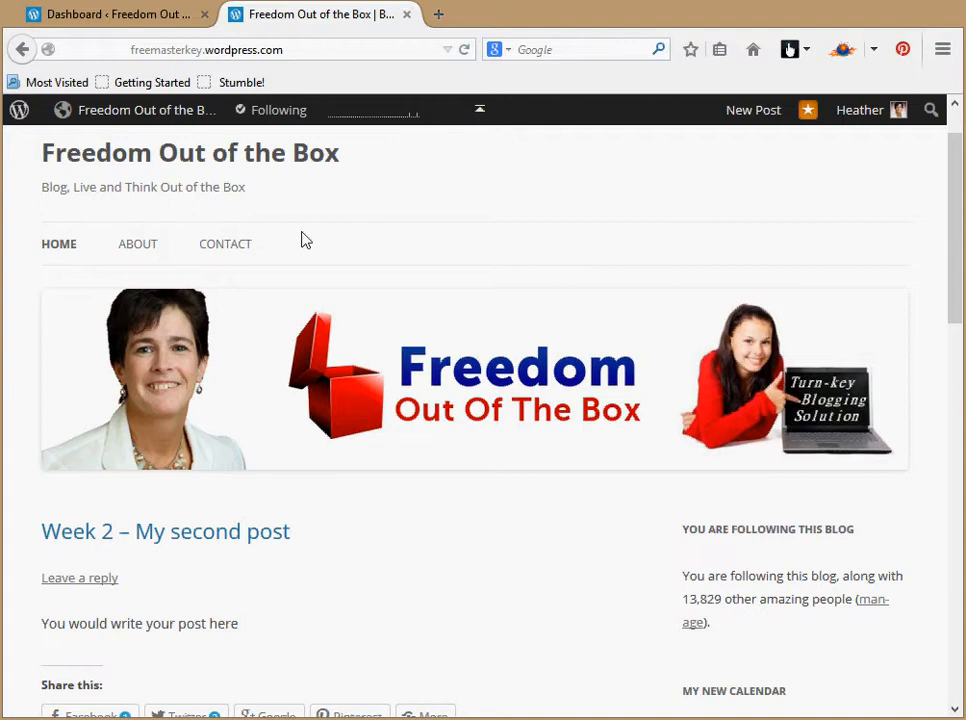
- Switch to the blog's admin dashboard and open the list of all posts
click(139, 20)
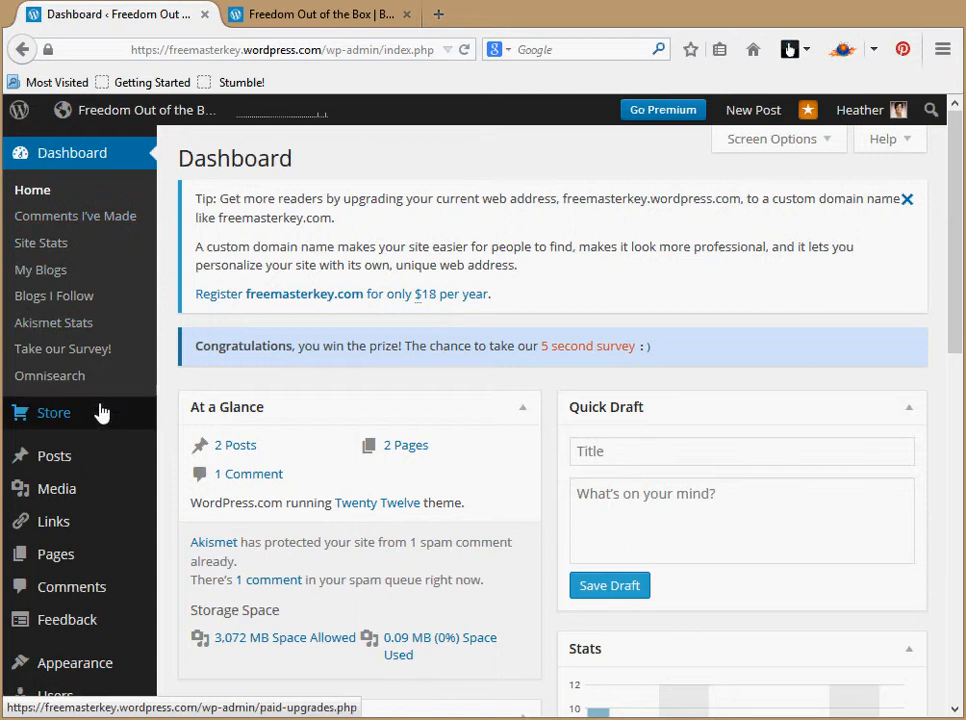
click(79, 462)
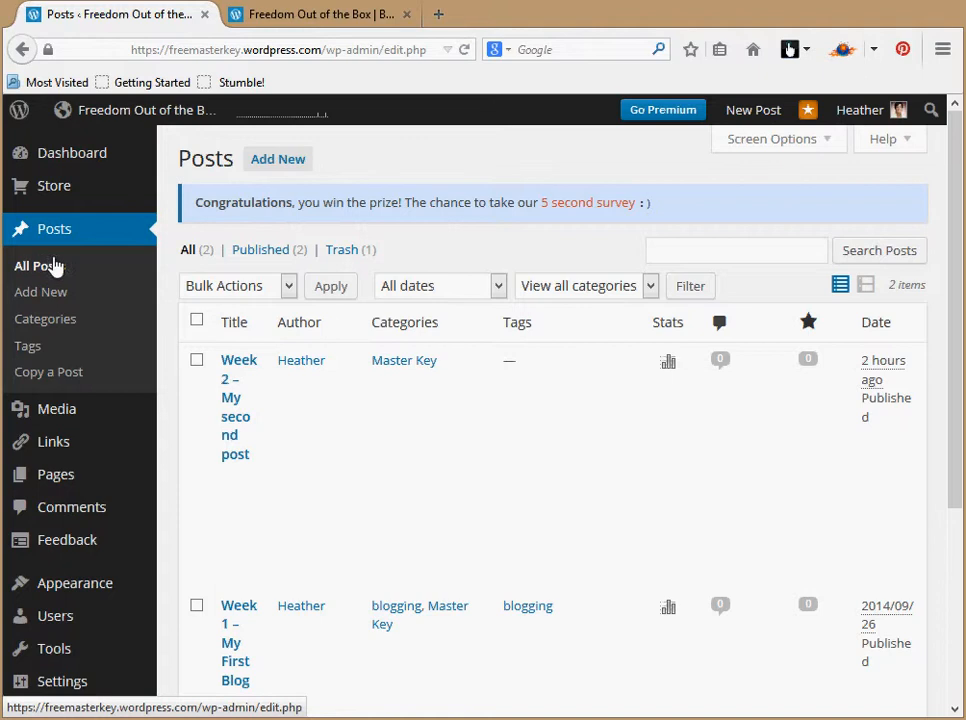
click(33, 264)
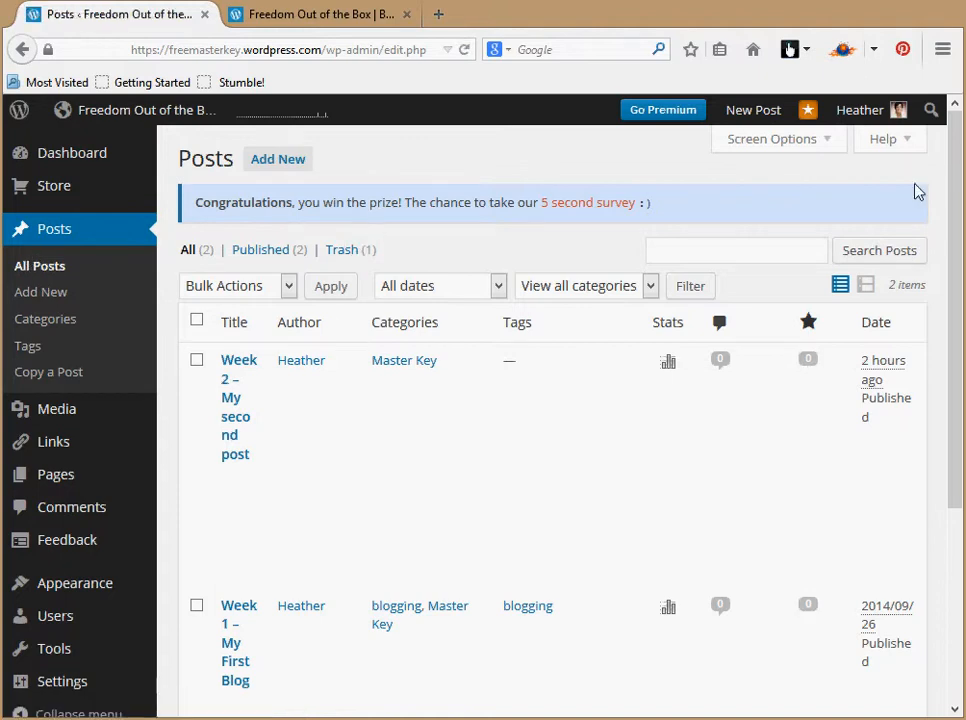
drag(953, 398, 951, 451)
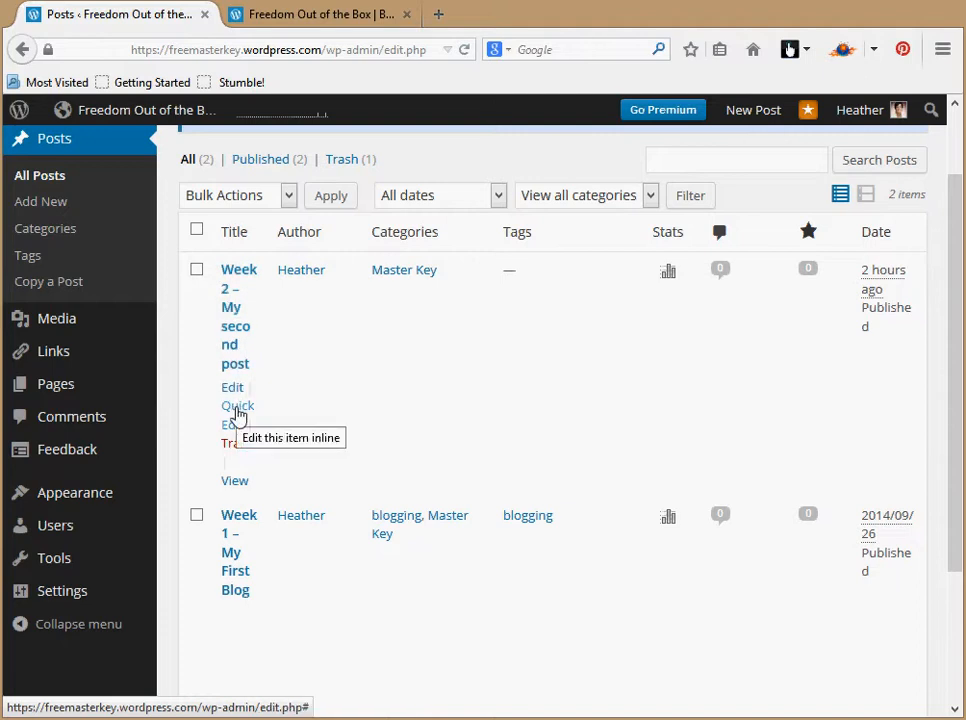
- Open Quick Edit for the post "Week 2 – My second post" and select its slug text
click(237, 416)
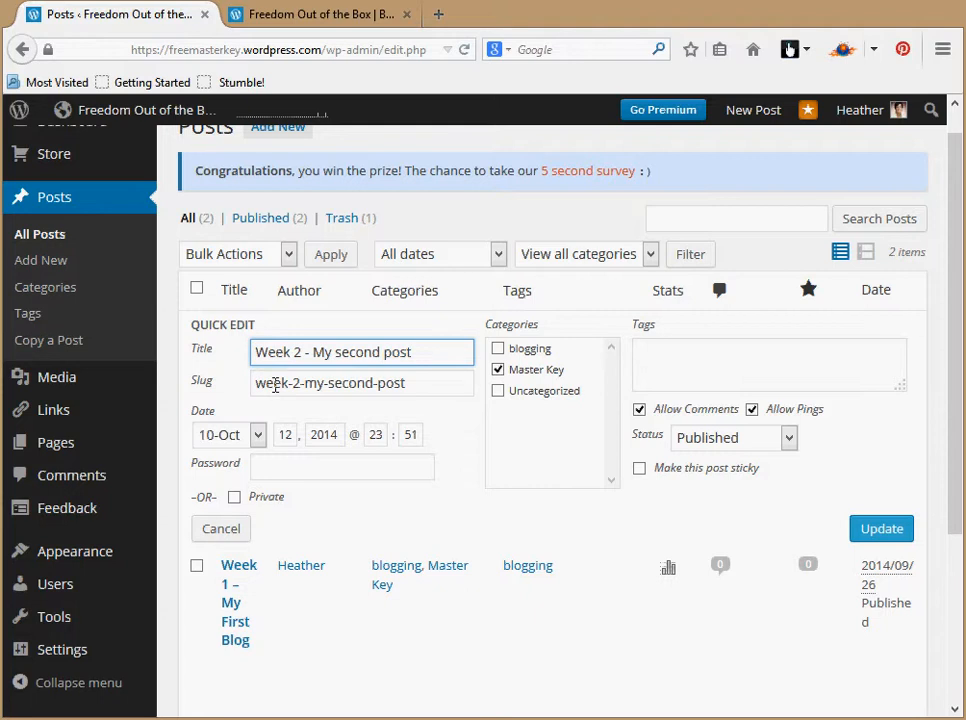
click(416, 384)
drag(416, 384, 256, 388)
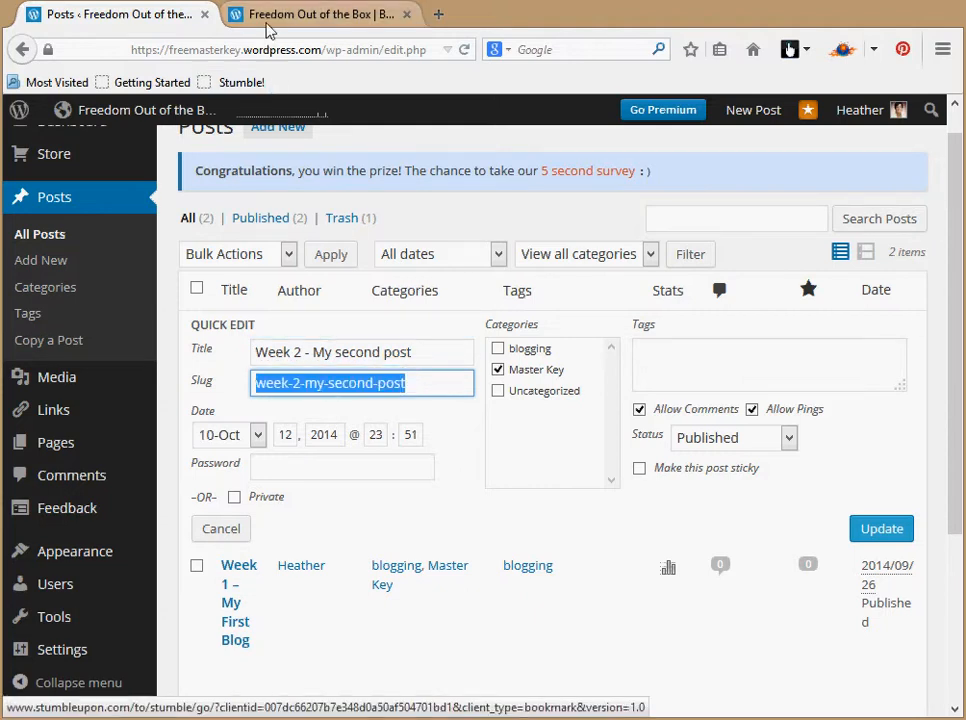
- Open the Week 2 post on the live blog and examine its full web address
click(268, 16)
click(231, 538)
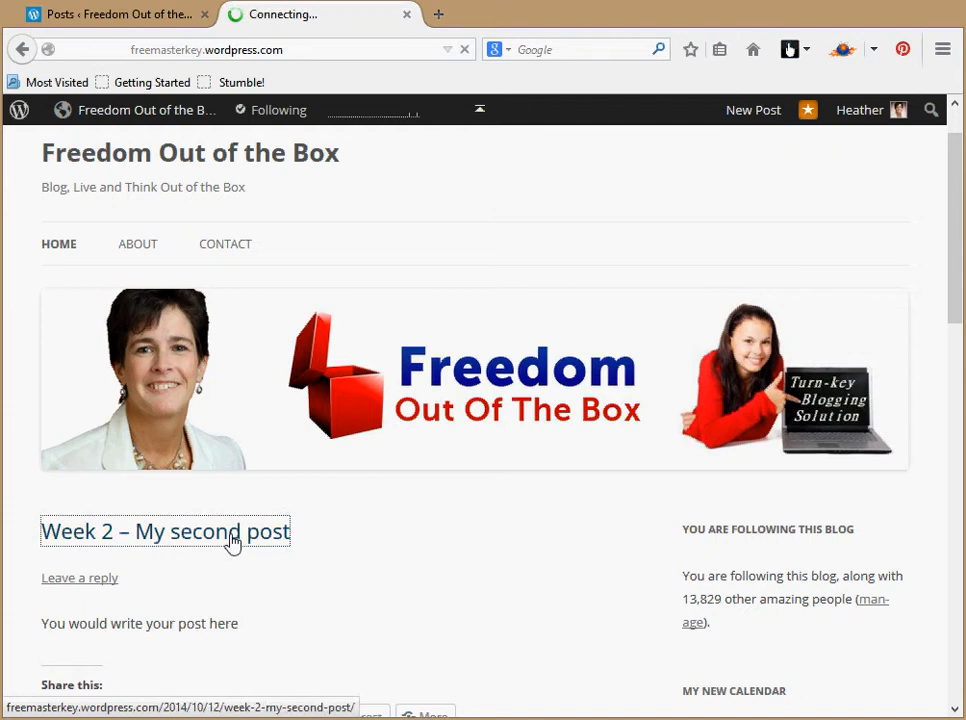
click(362, 46)
click(365, 50)
click(331, 50)
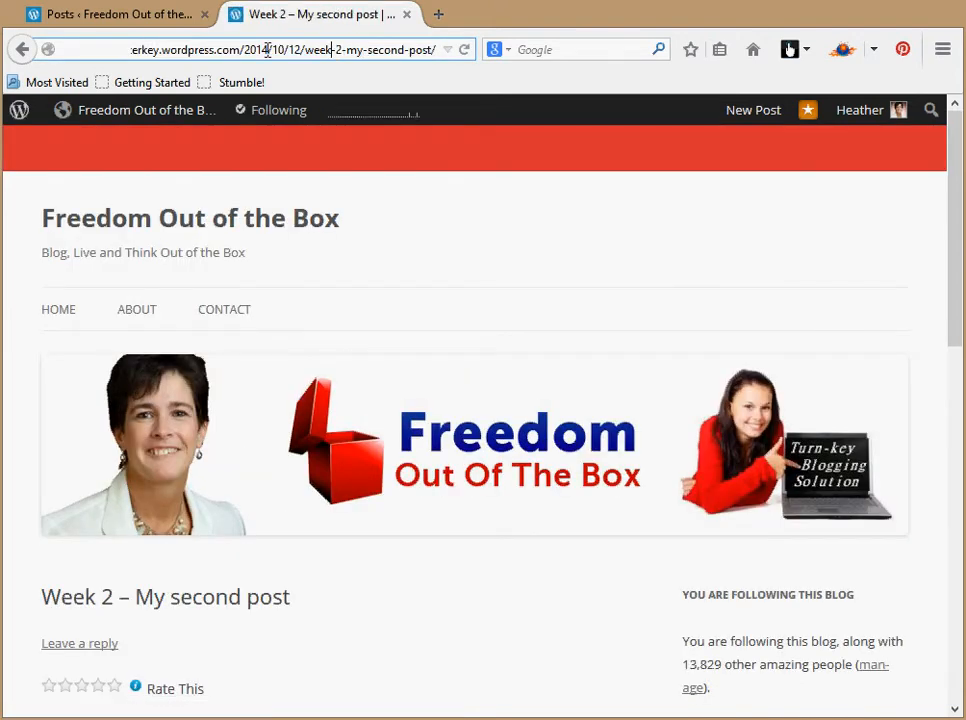
key(Return)
- Compare the Week 2 post's Quick Edit title and slug with the last part of its live address
click(106, 16)
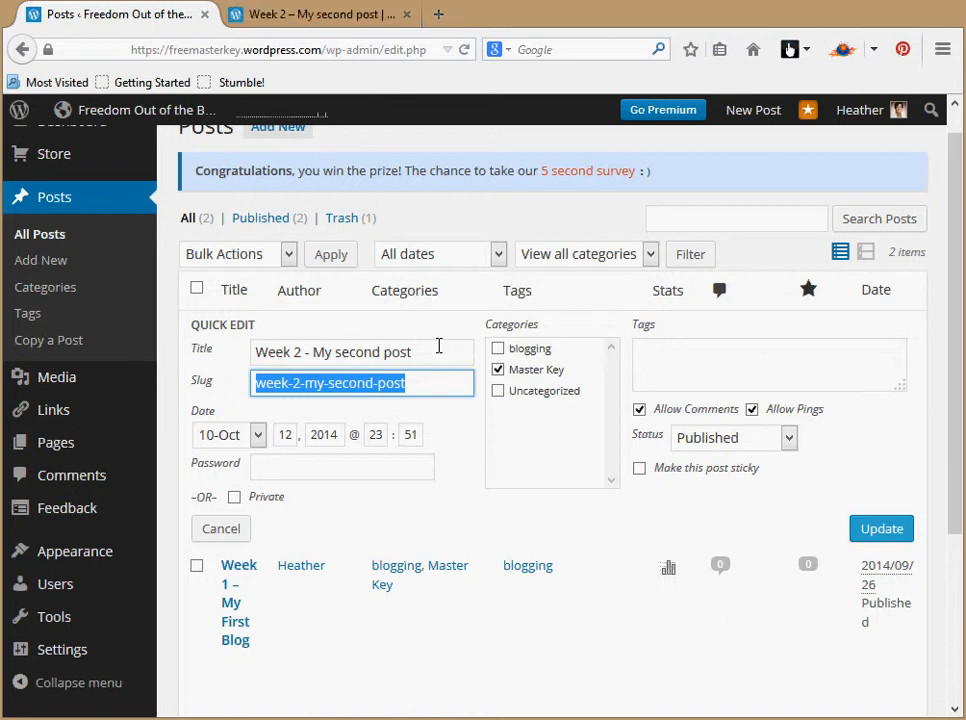
click(438, 346)
click(288, 16)
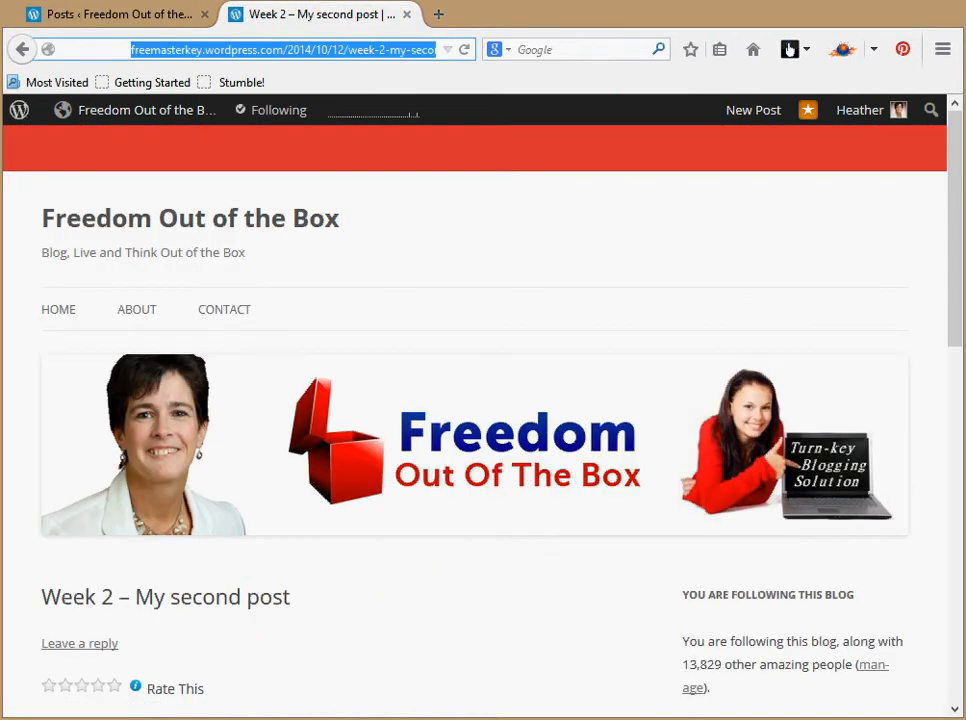
click(363, 49)
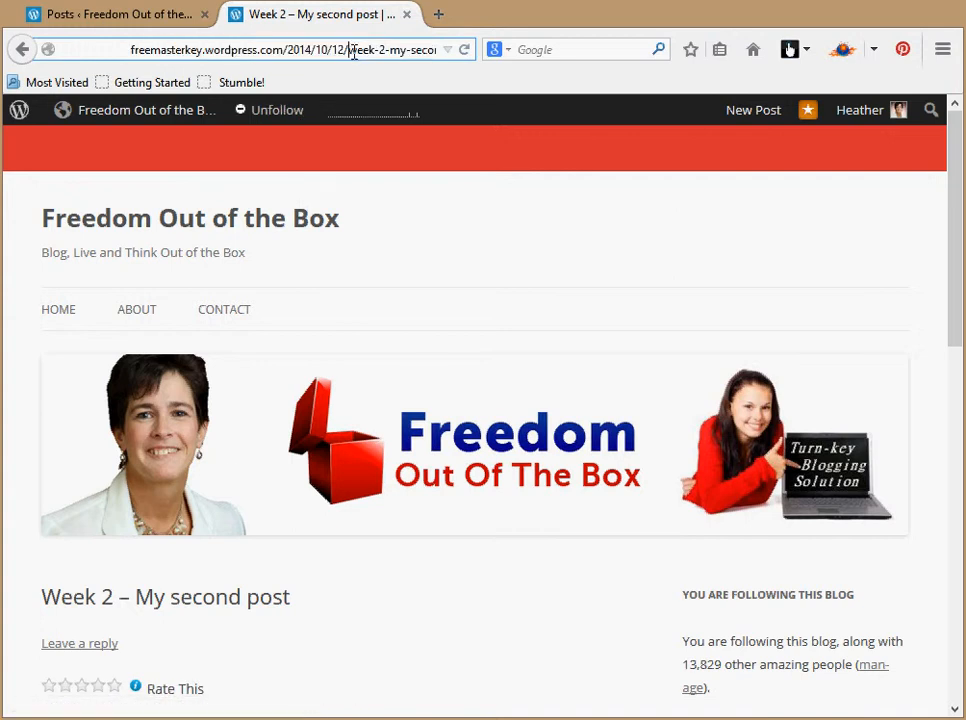
drag(353, 52, 465, 48)
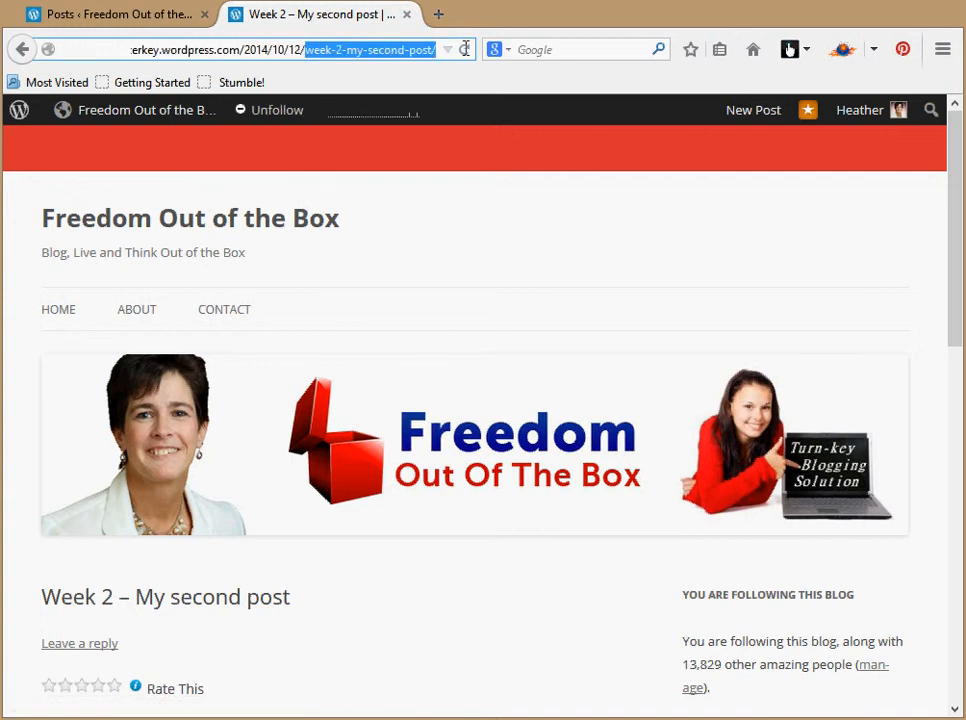
double_click(385, 50)
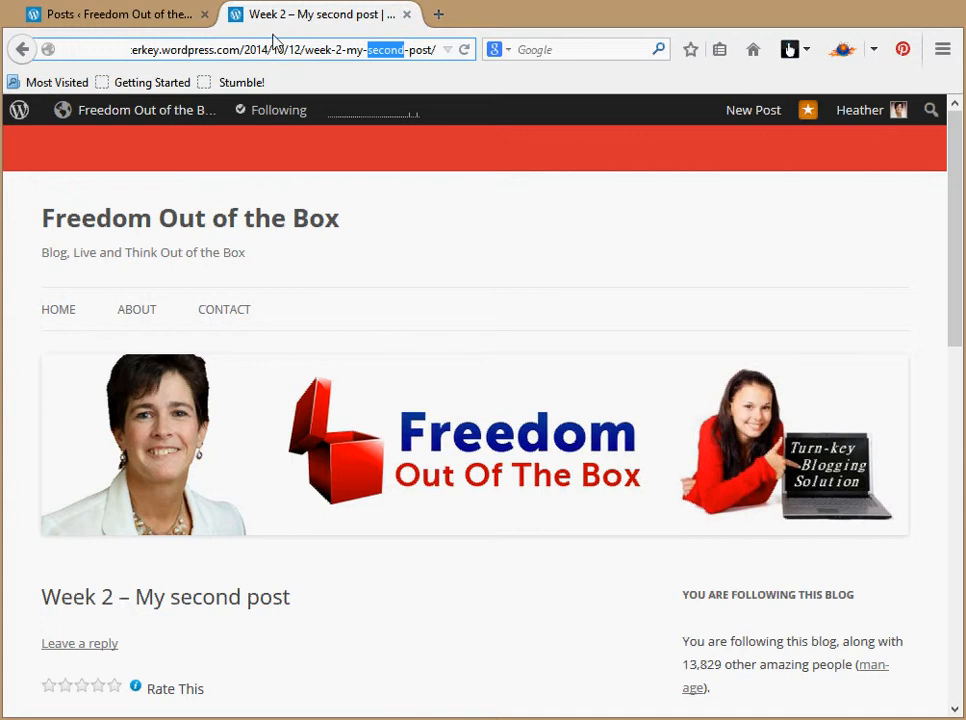
- Return to the Week 2 post's Quick Edit form, check its title, and close the form without saving
click(169, 21)
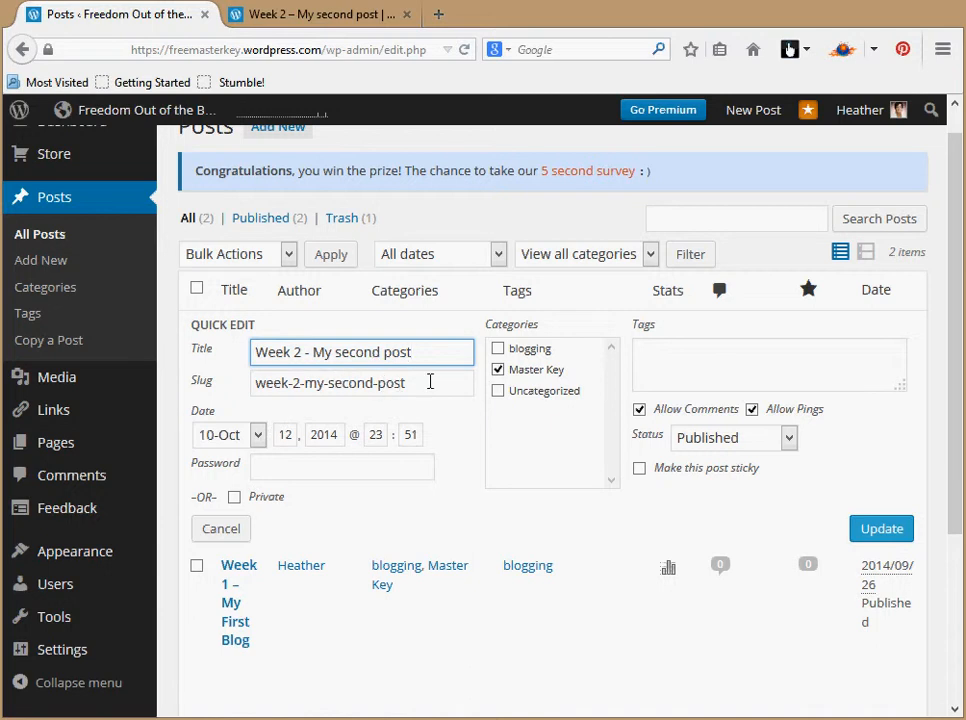
drag(427, 352, 271, 355)
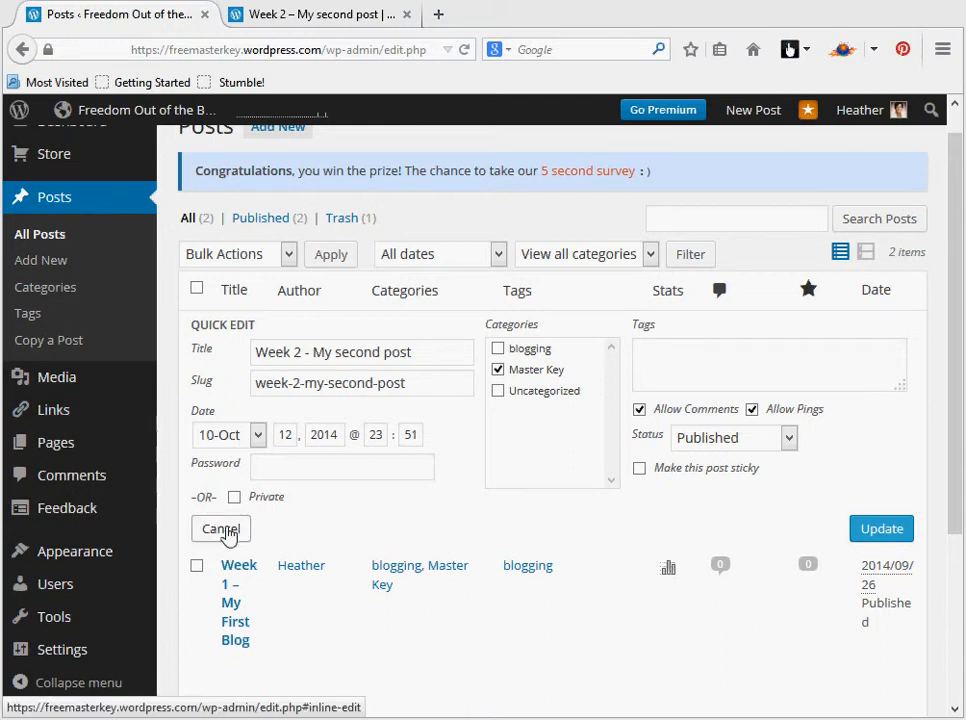
click(222, 529)
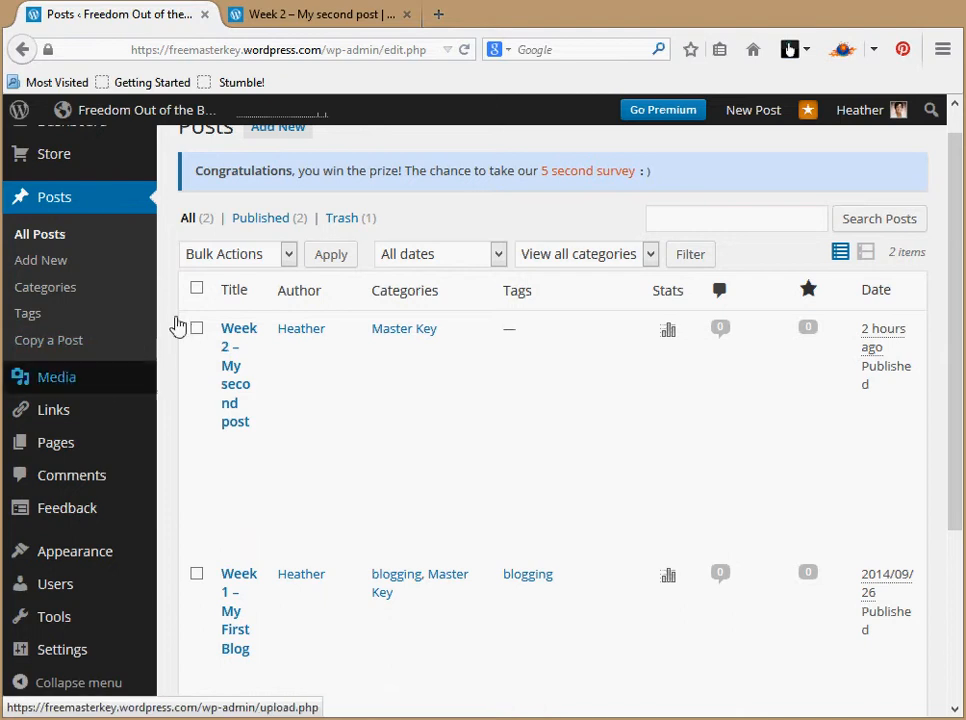
- Create a new post titled "Week 3 - This is my 3rd Post" with the body text "This is where I would write my post"
click(954, 108)
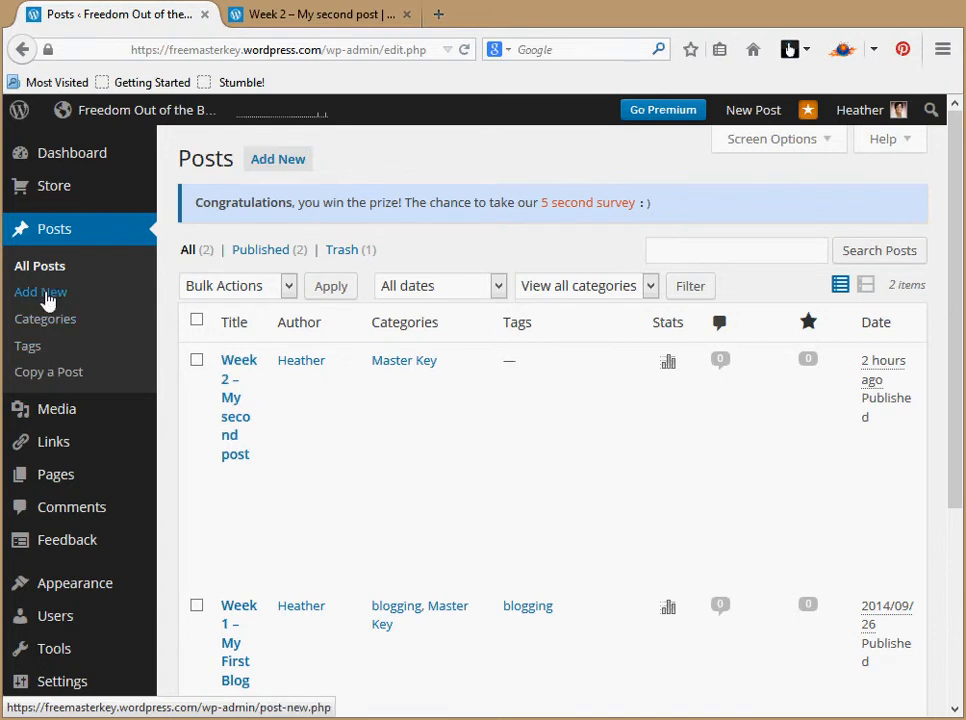
click(47, 296)
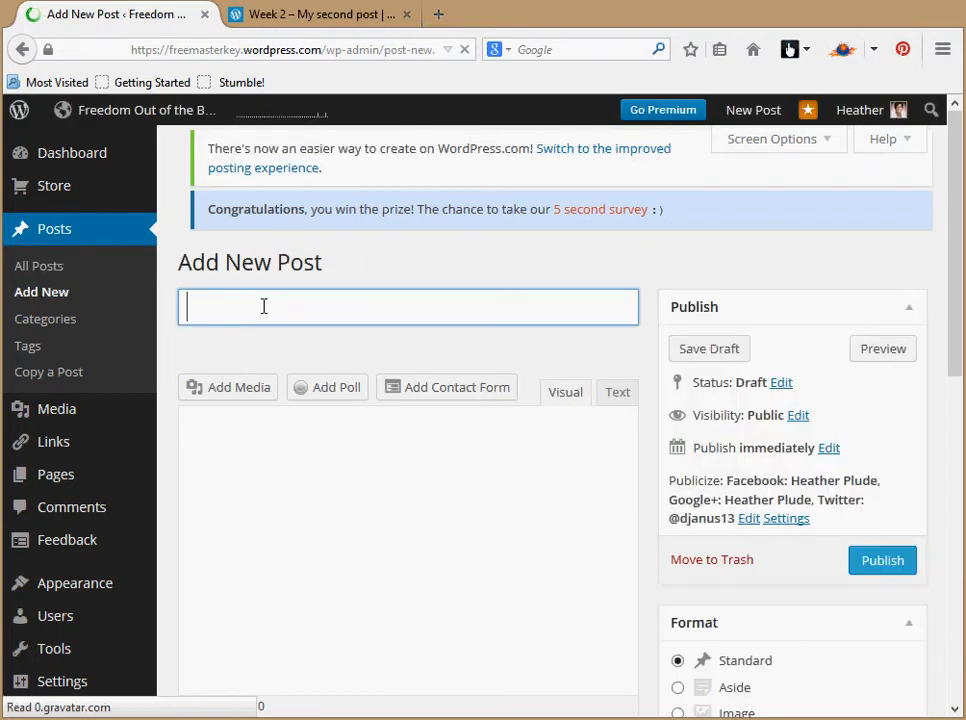
text(Wee)
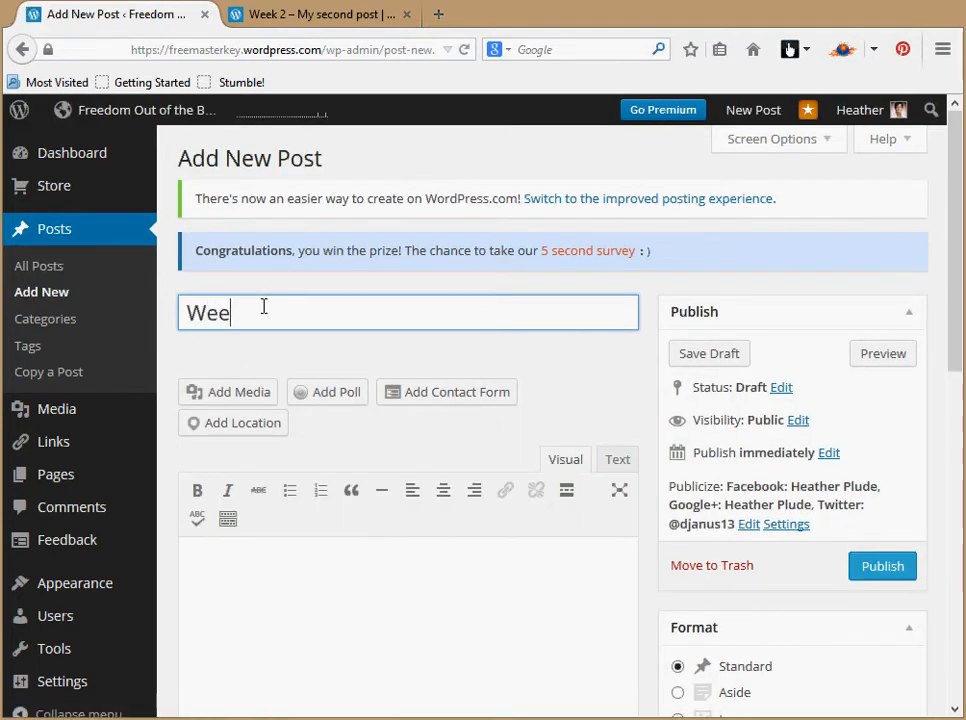
text(k 3 - This )
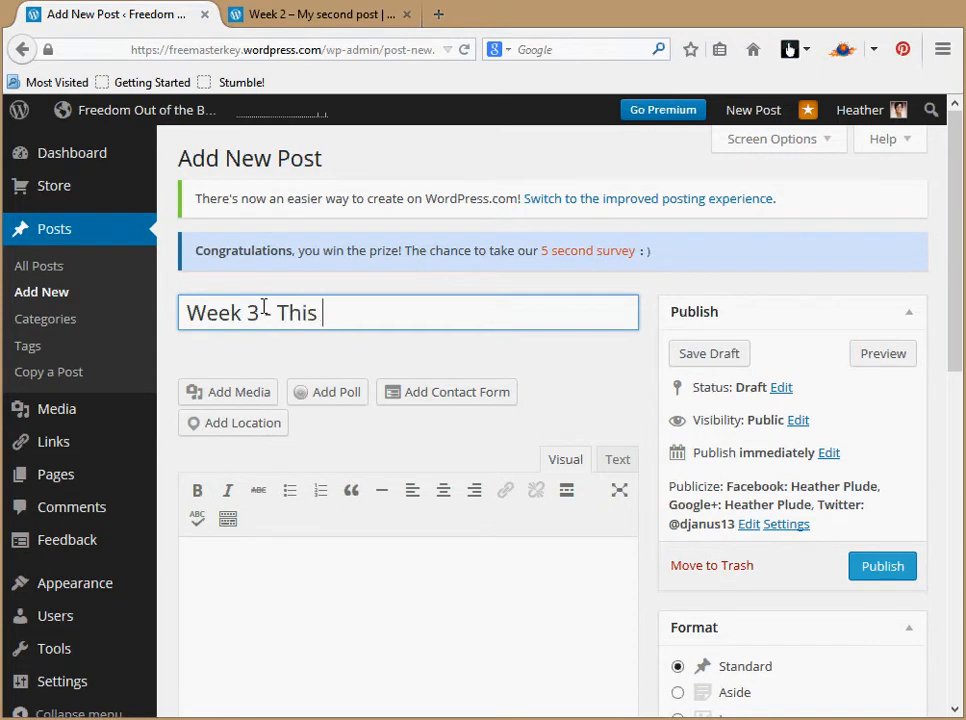
text(is my )
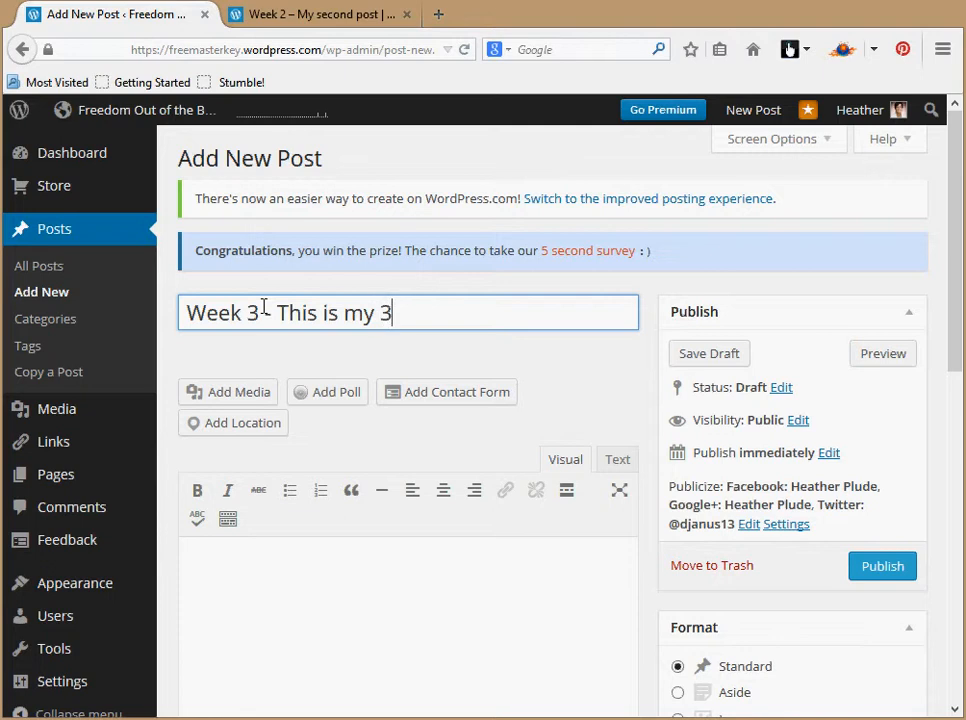
text(3rd Post)
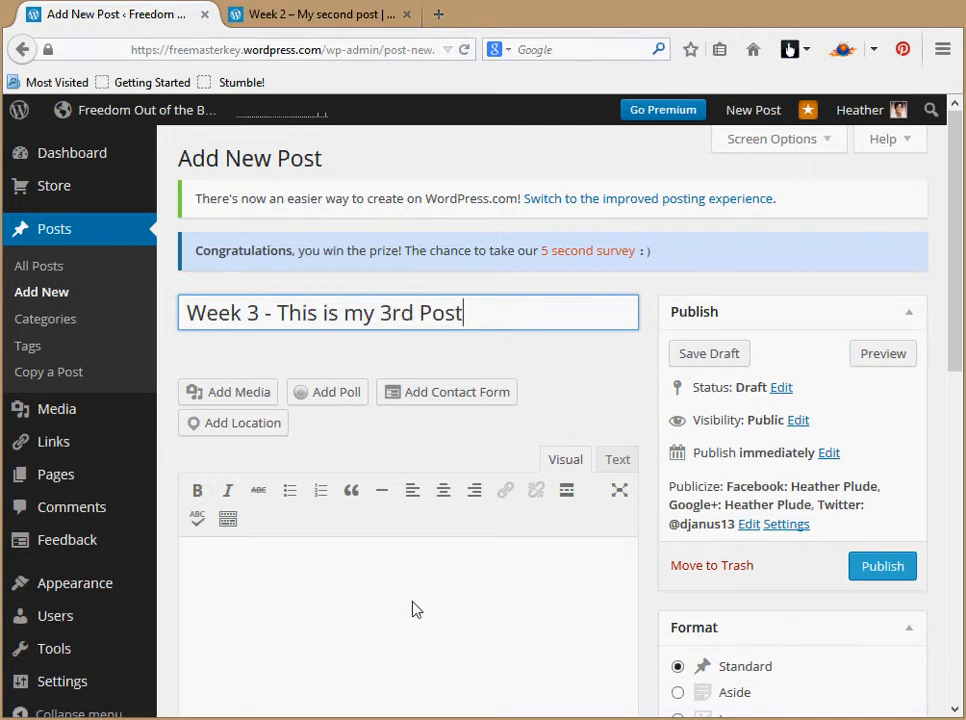
click(420, 609)
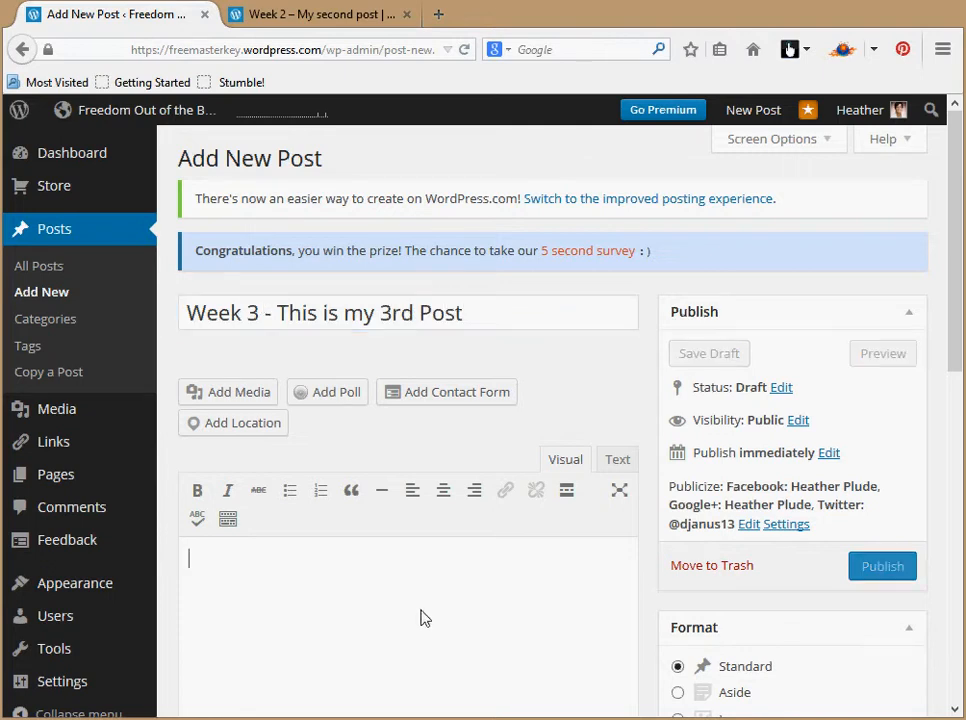
text(This is where I would write my post)
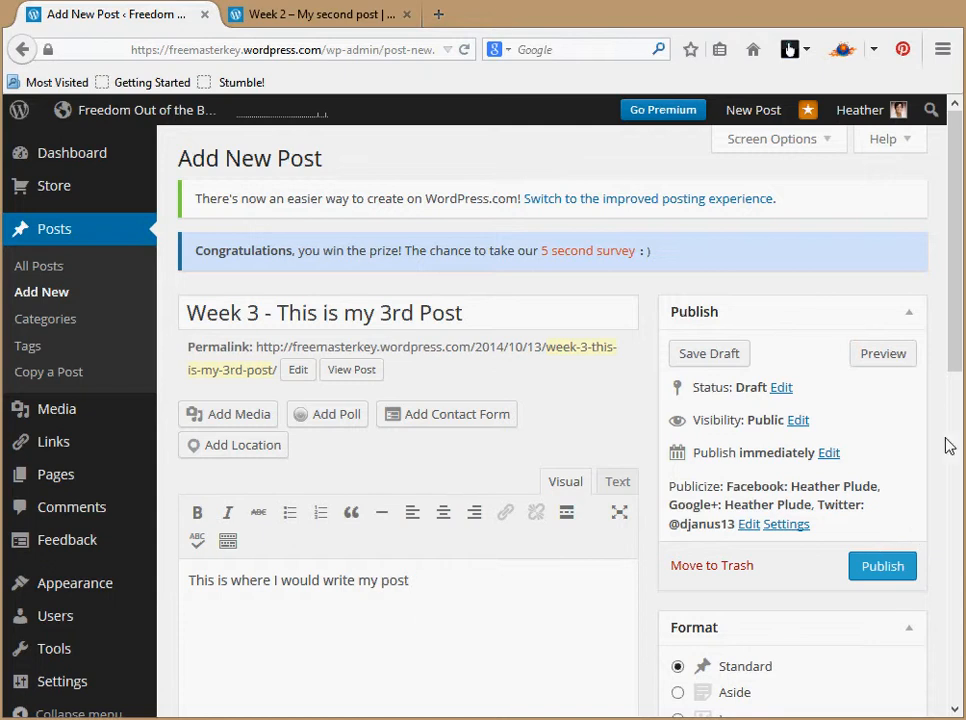
- Assign the new post to the Master Key category and add the tags "mkmma" and "master key"
drag(952, 345, 940, 509)
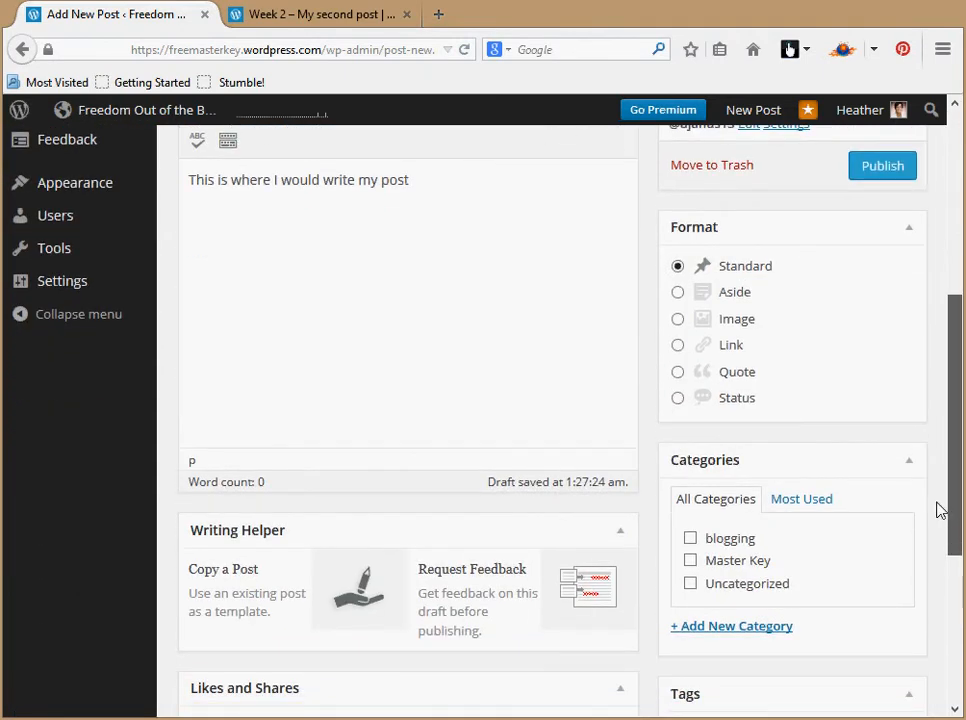
click(690, 561)
drag(957, 468, 944, 582)
click(777, 494)
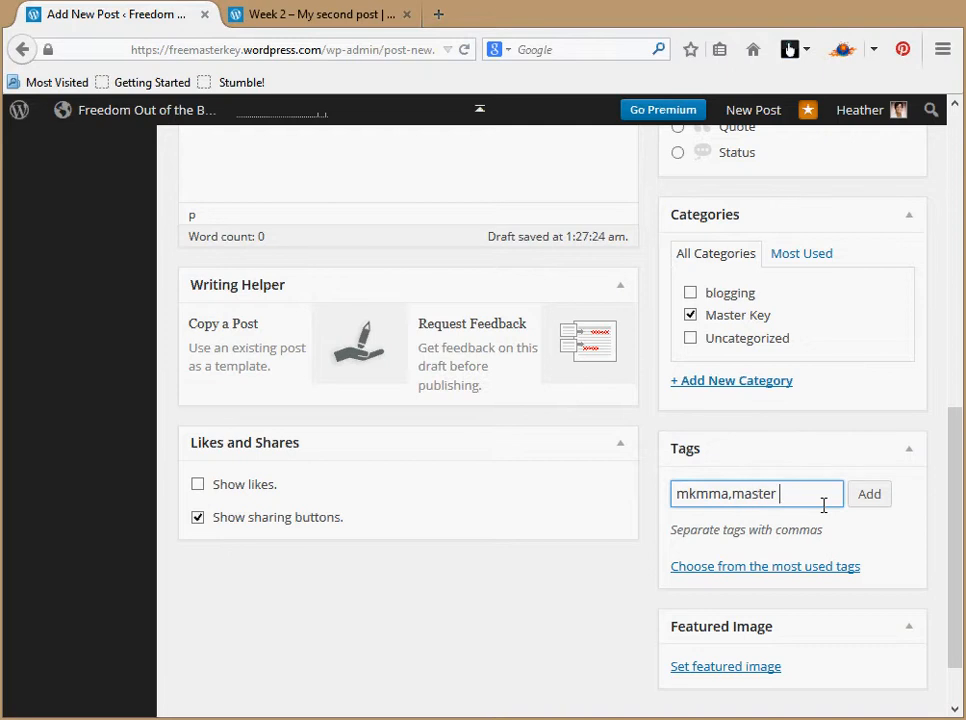
click(876, 493)
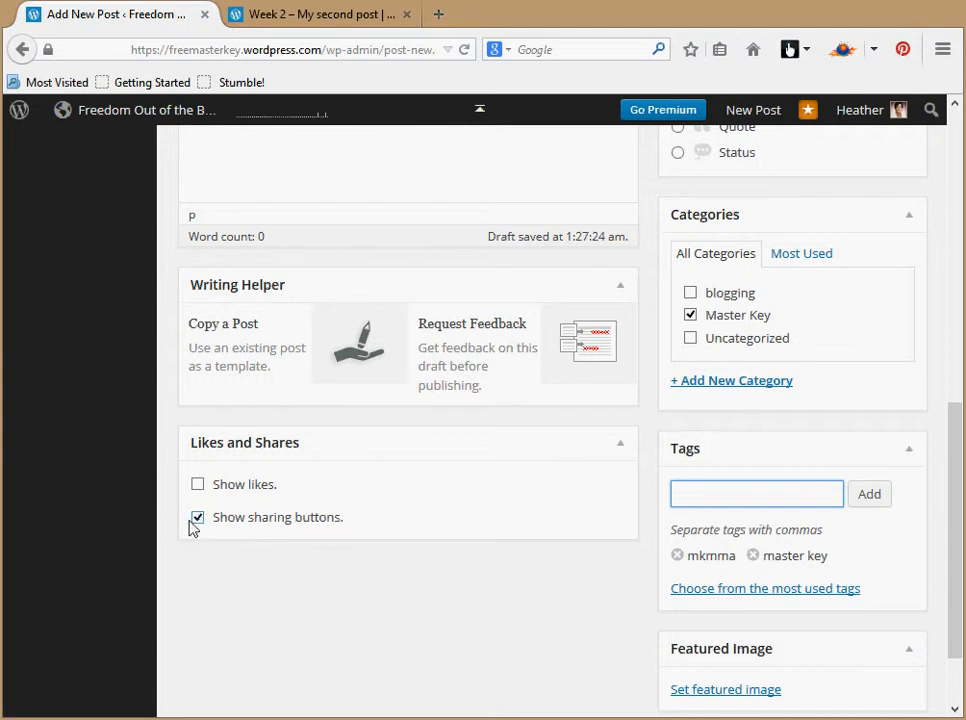
- Enable showing likes on the new post
click(199, 488)
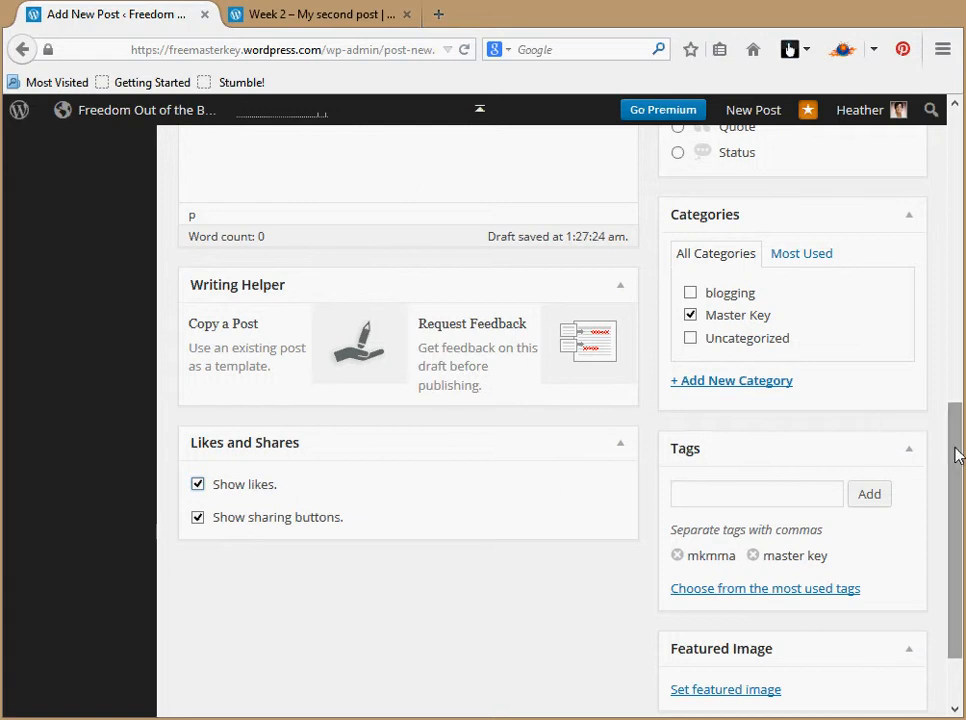
drag(955, 447, 916, 211)
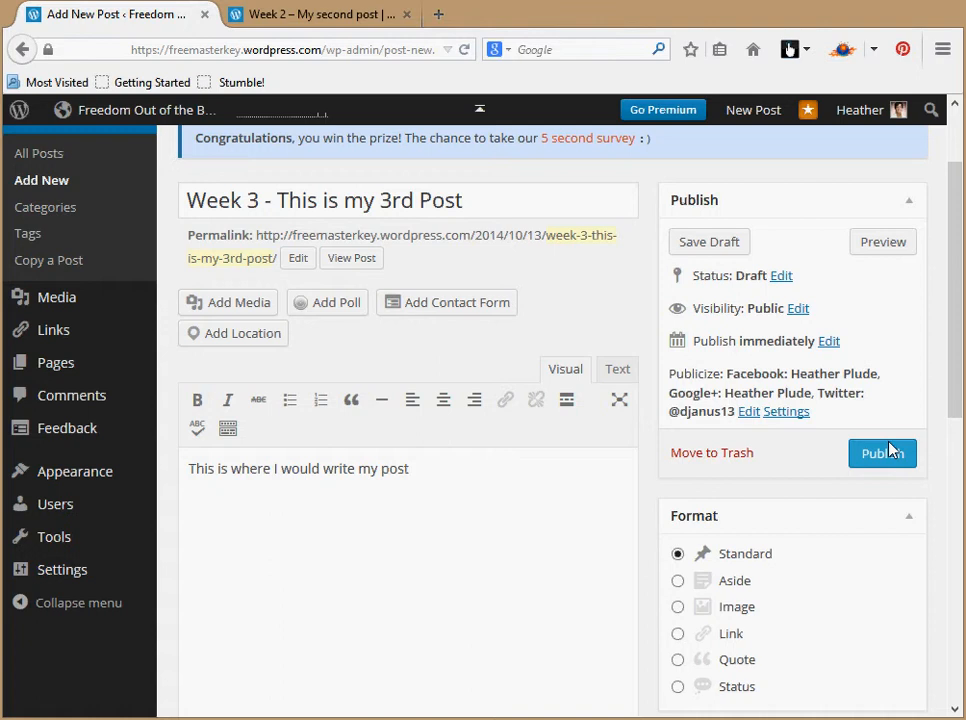
- Publish the Week 3 post and check how it appears on the blog's home page and in the published post preview
click(880, 458)
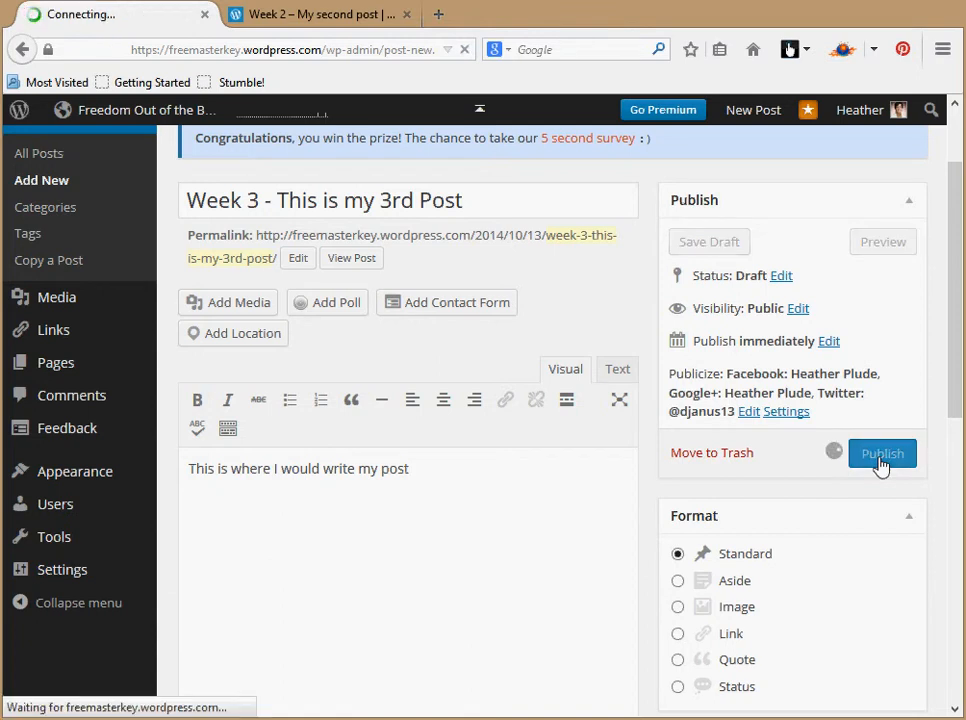
click(334, 16)
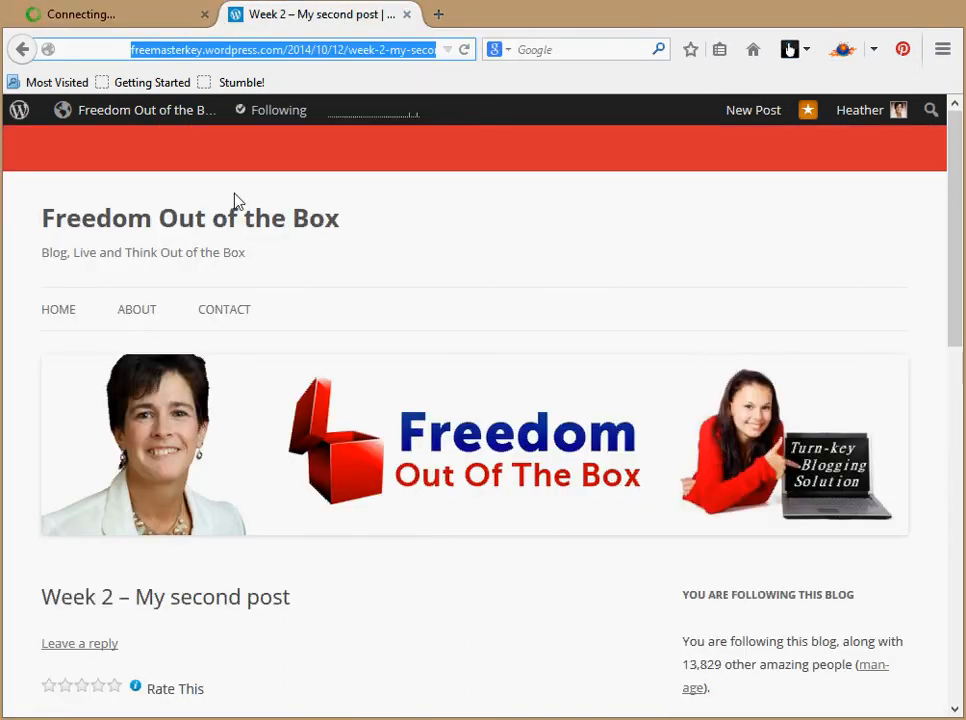
click(60, 313)
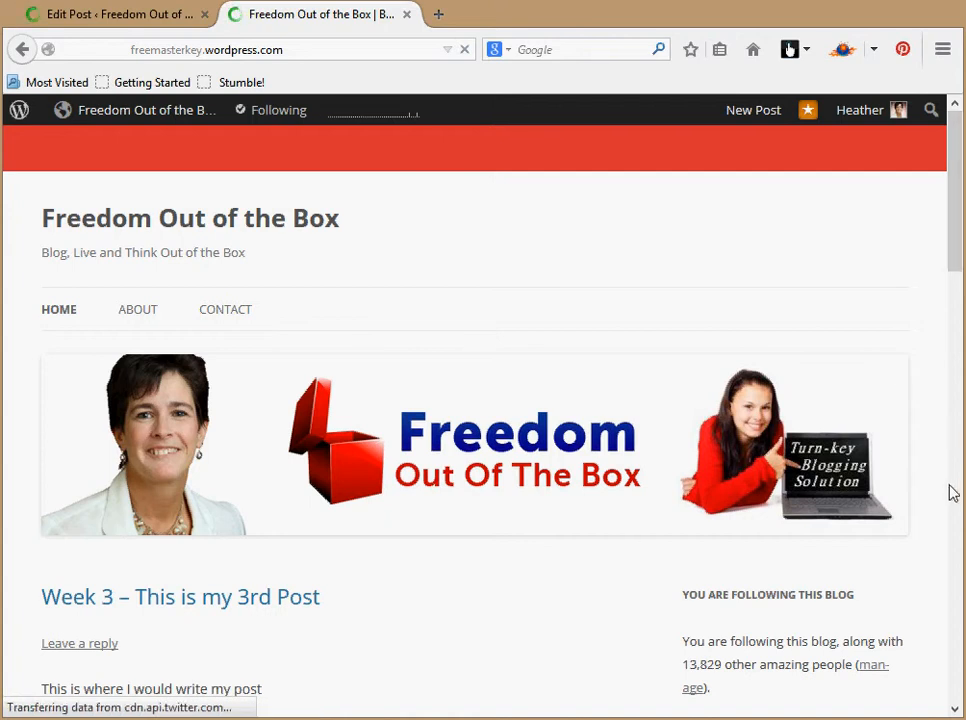
scroll(951, 500, down, 5)
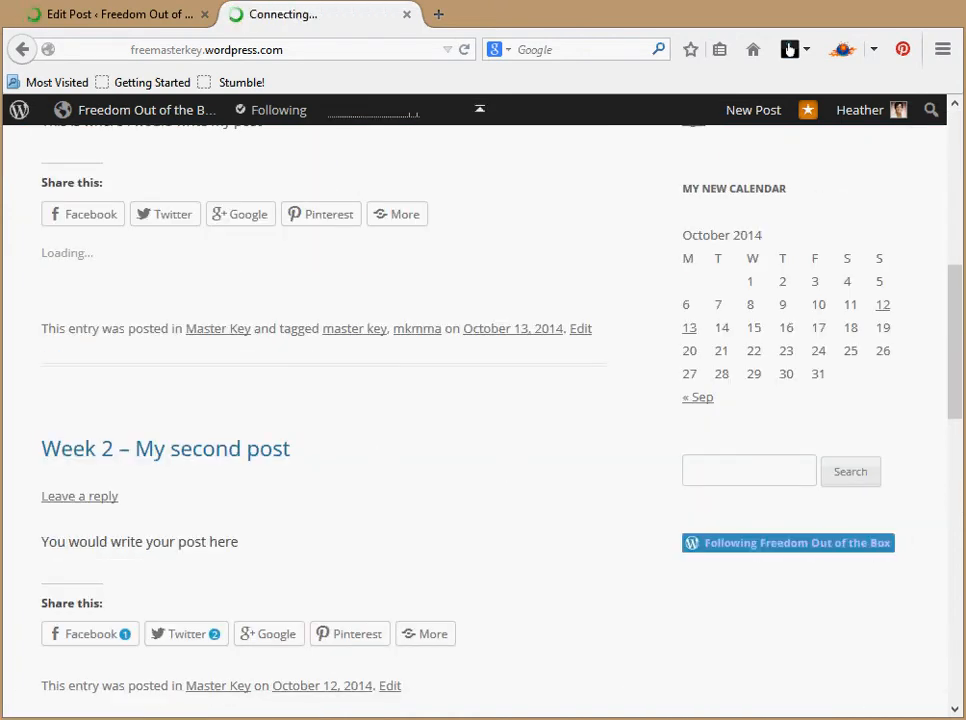
scroll(955, 653, down, 5)
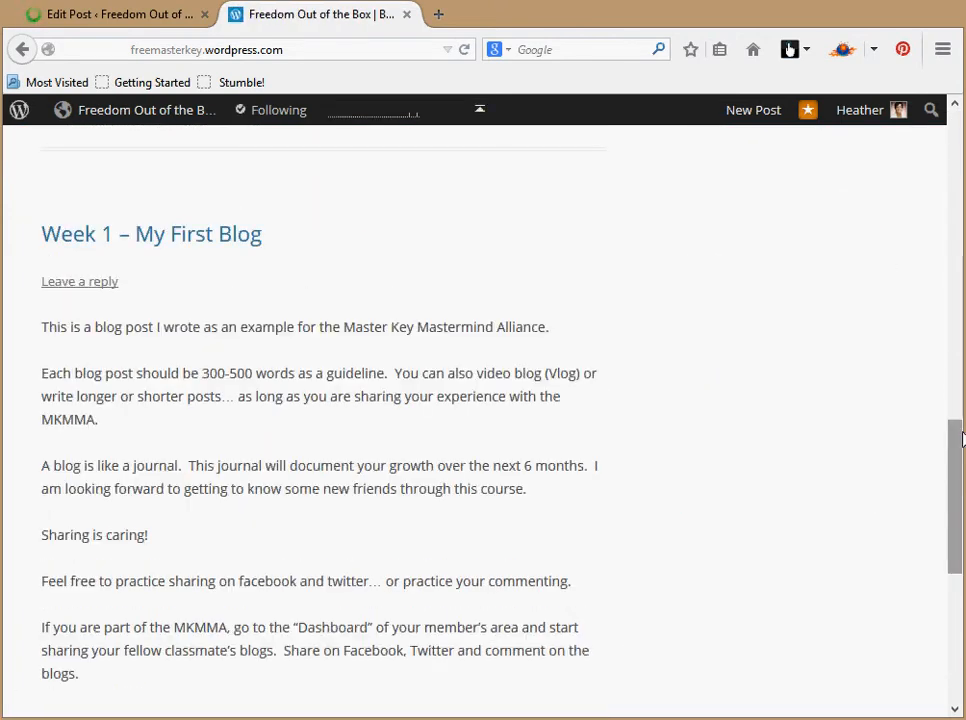
drag(957, 490, 955, 150)
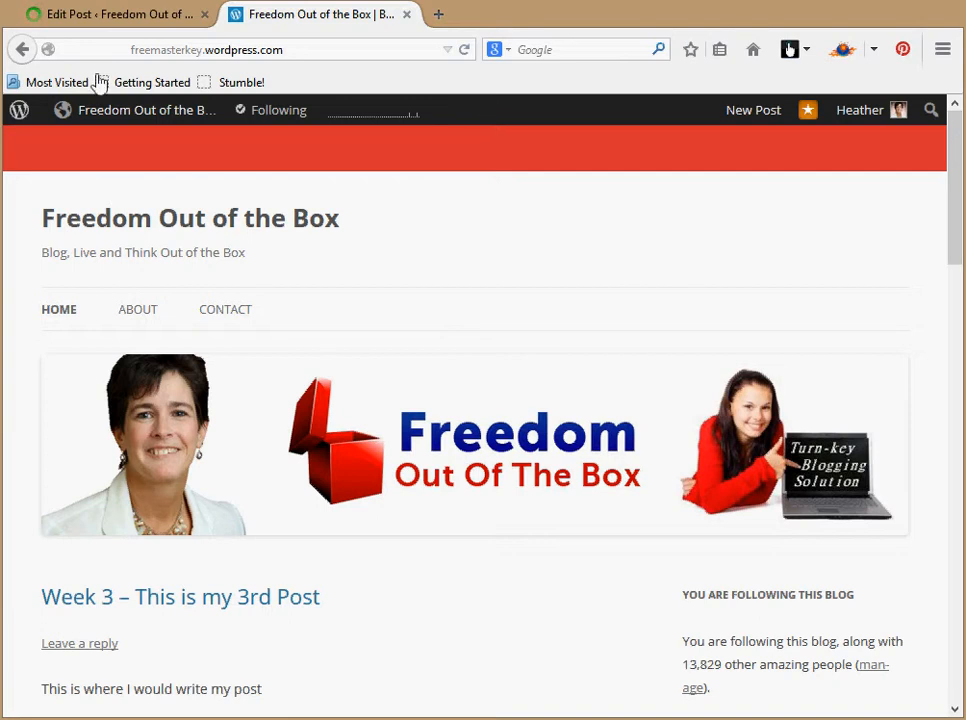
click(91, 22)
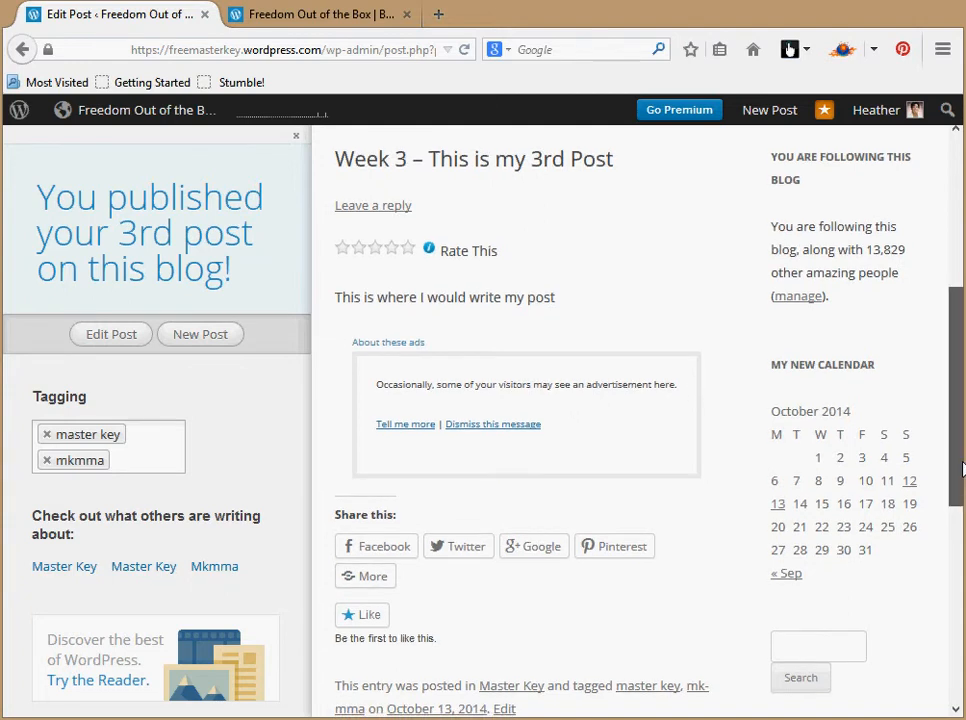
drag(958, 400, 945, 276)
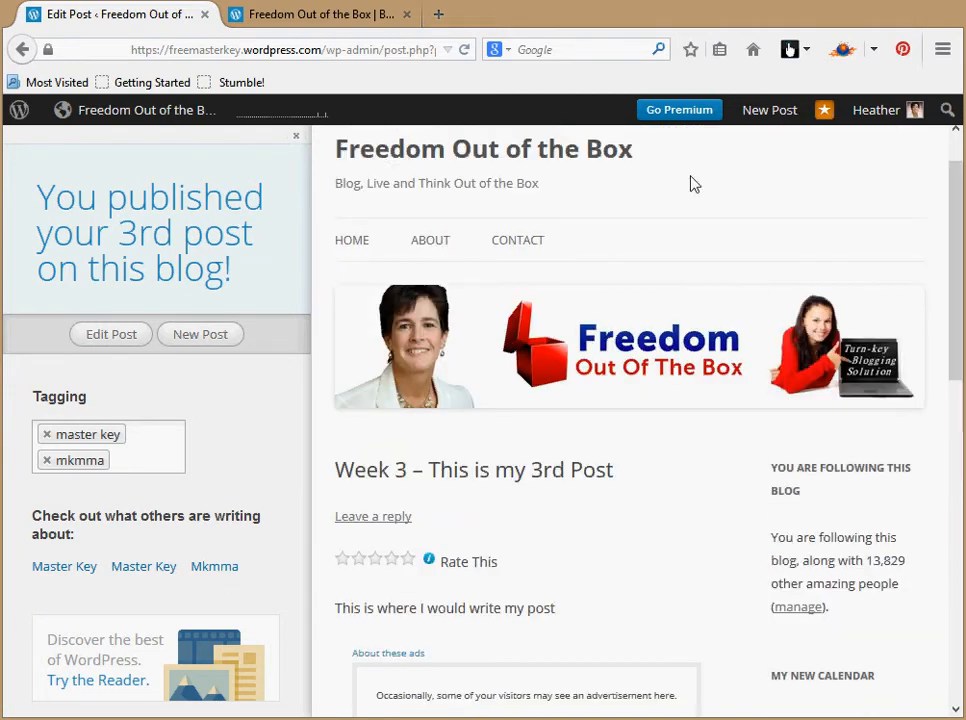
- Open the list of all pages, look at the Contact page in the editor, and return to the list without changes
mouse_move(166, 114)
click(98, 150)
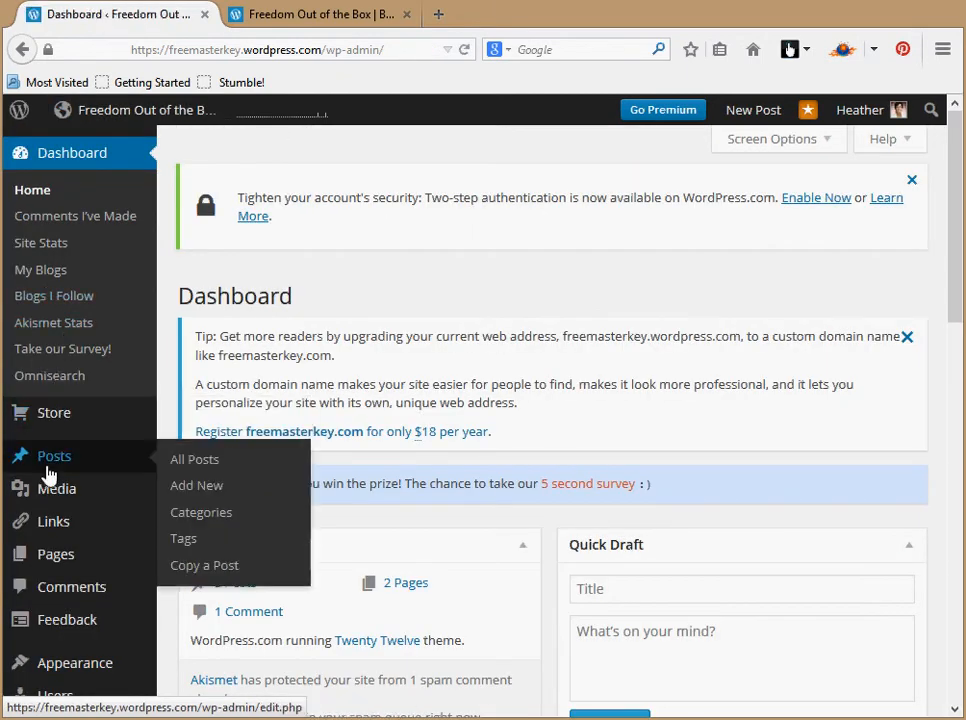
mouse_move(56, 560)
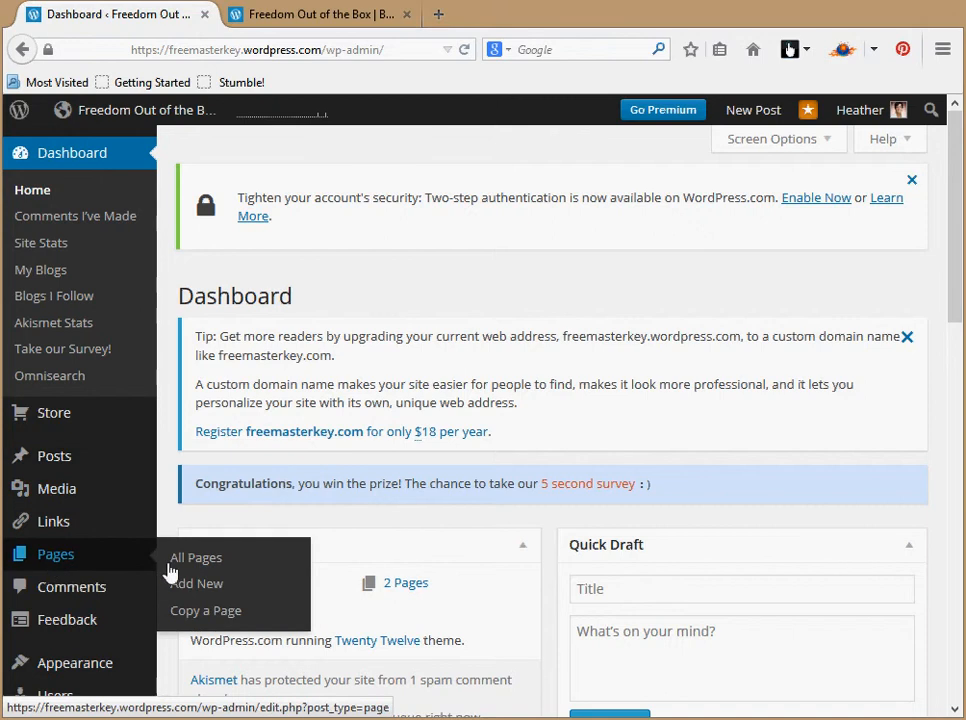
click(209, 564)
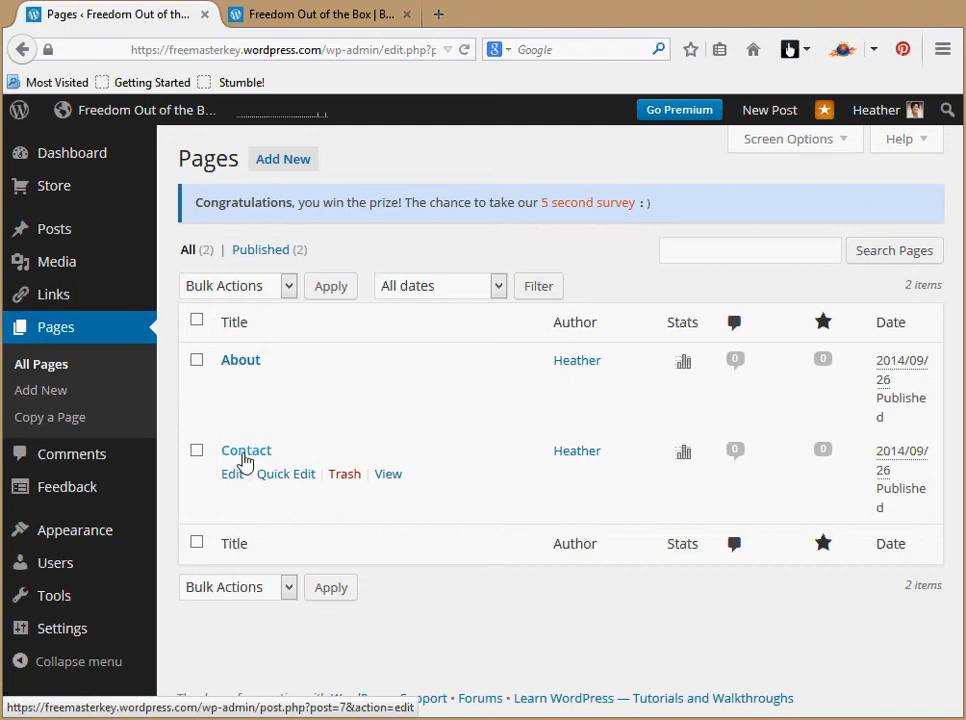
click(245, 460)
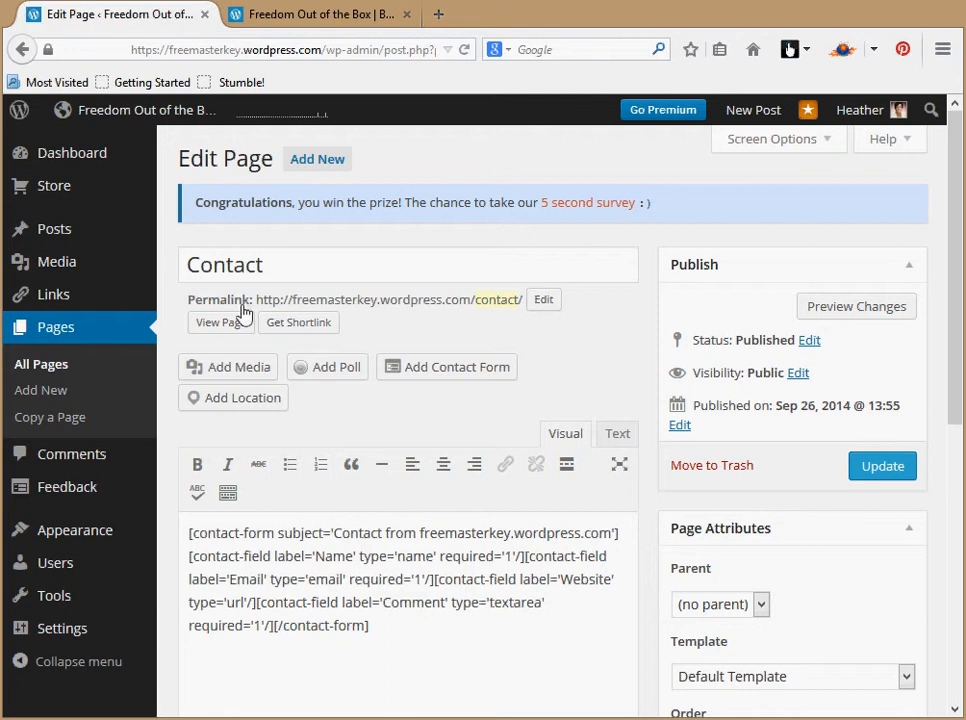
click(279, 257)
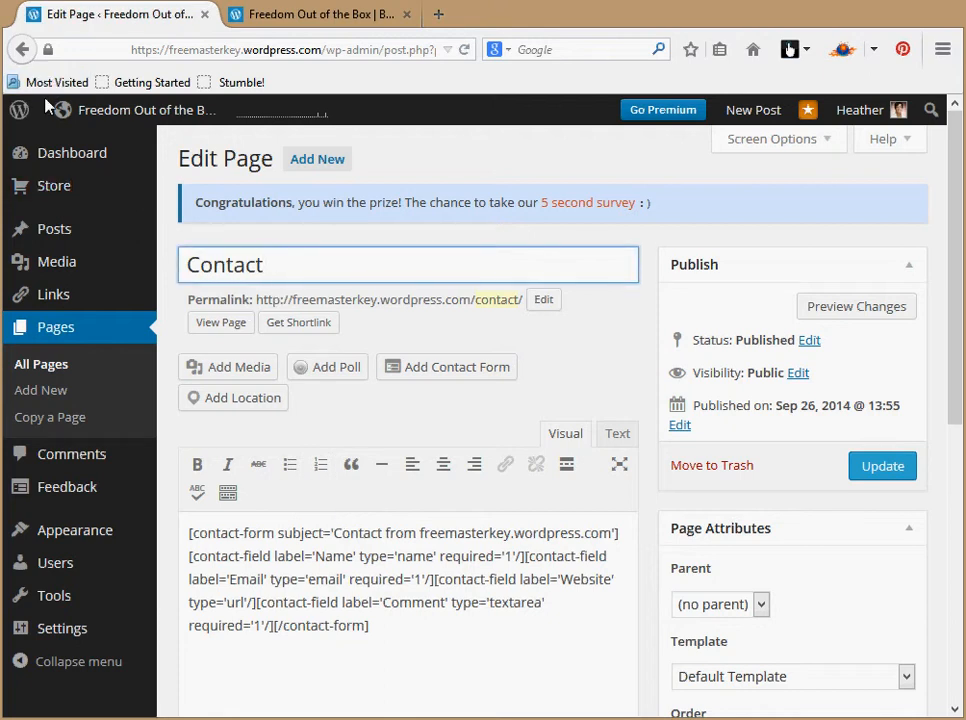
click(20, 52)
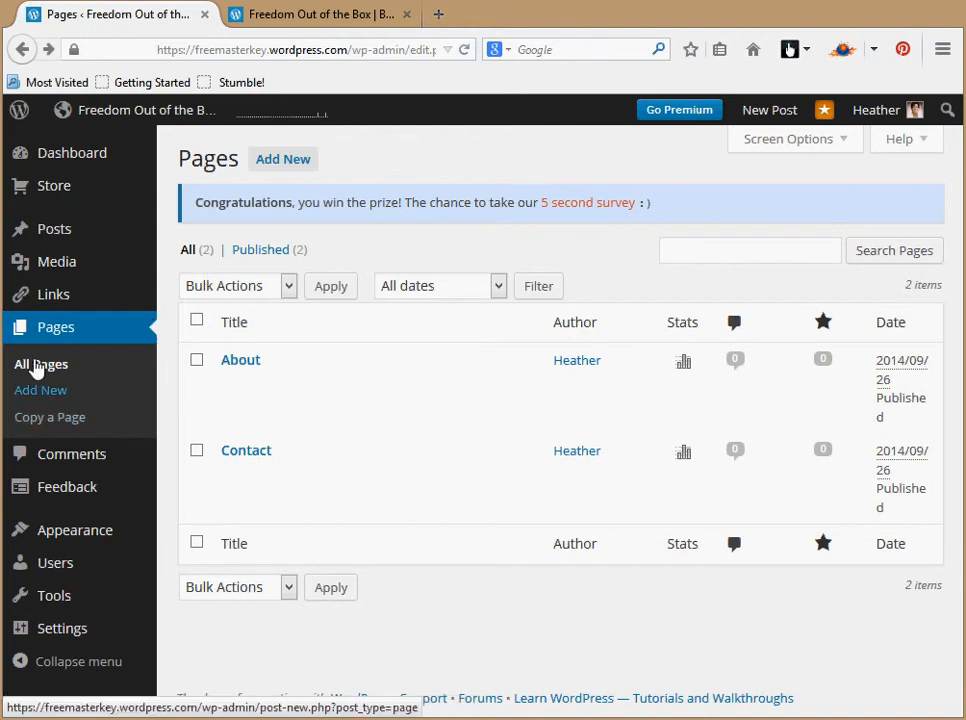
- Create a new page titled "Press Release" with the body text "My amazing life!" and publish it
click(295, 162)
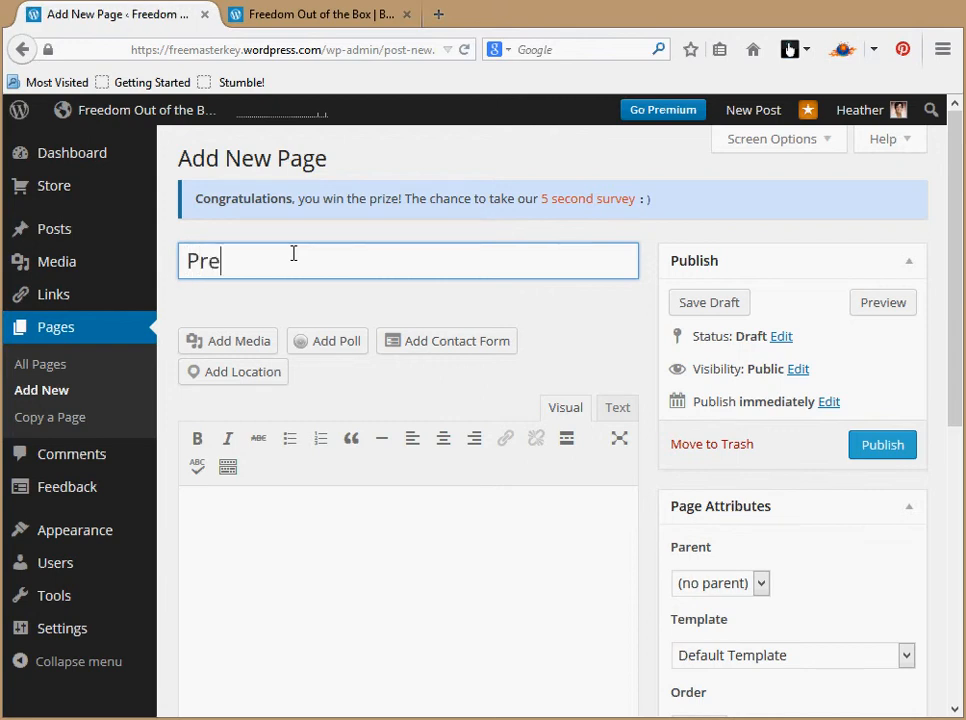
text(ss RE)
key(BackSpace)
key(BackSpace)
text(elea)
click(367, 533)
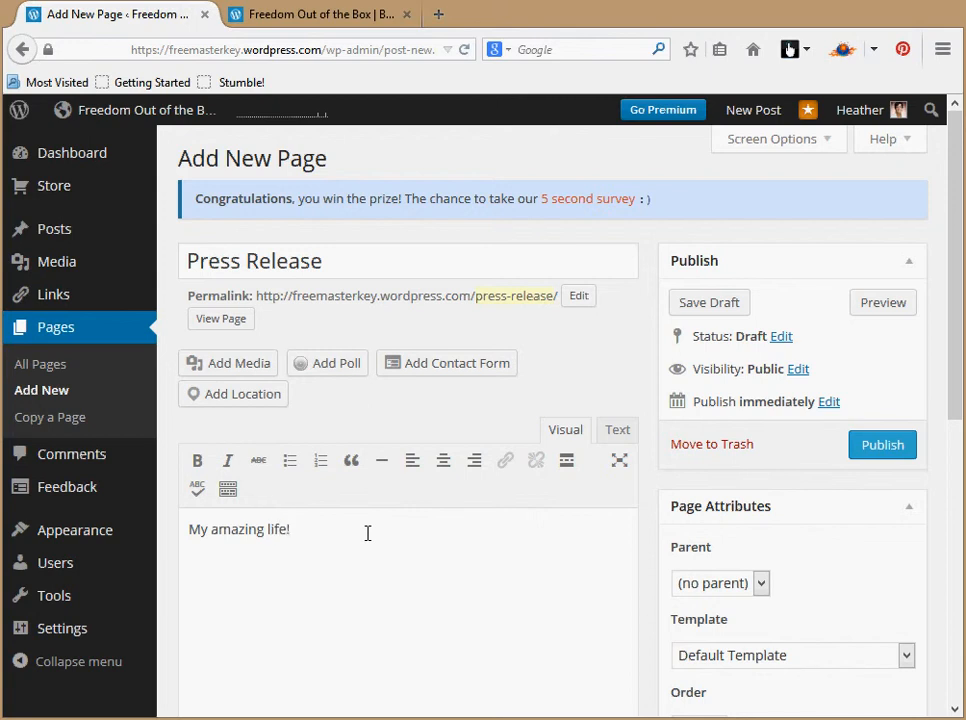
click(867, 453)
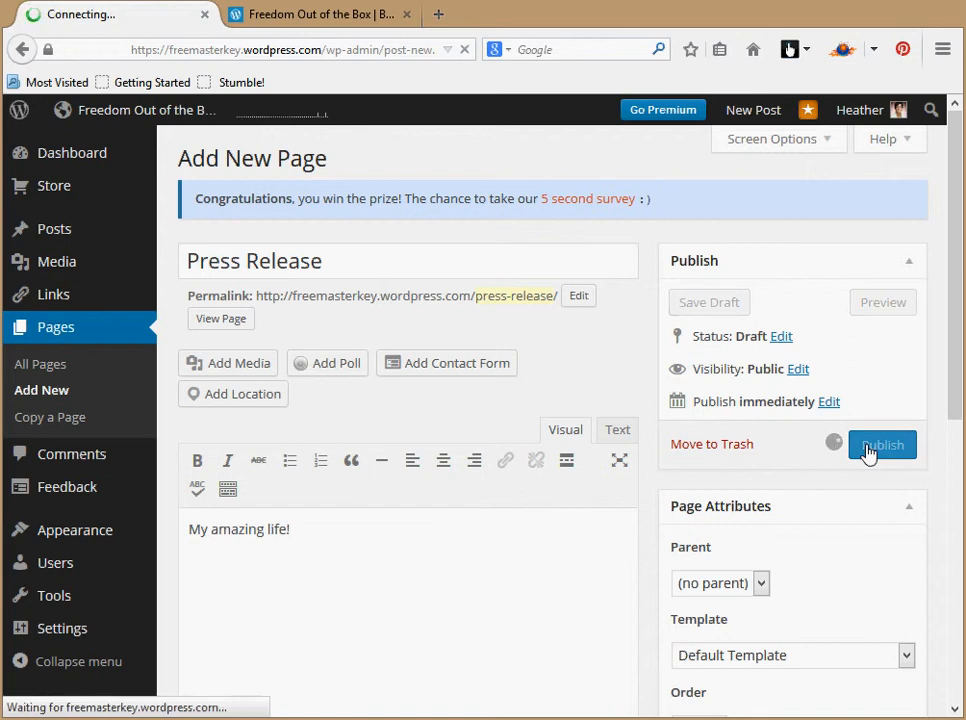
- Reload the live blog's home page and open its About page to check the site navigation for the new page
click(320, 15)
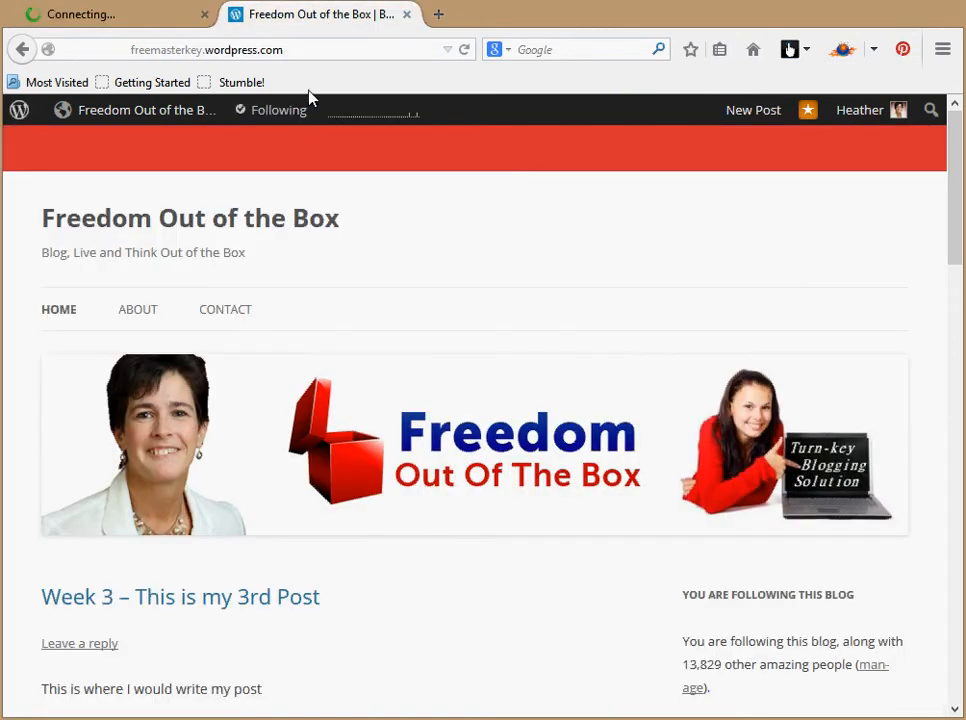
click(207, 49)
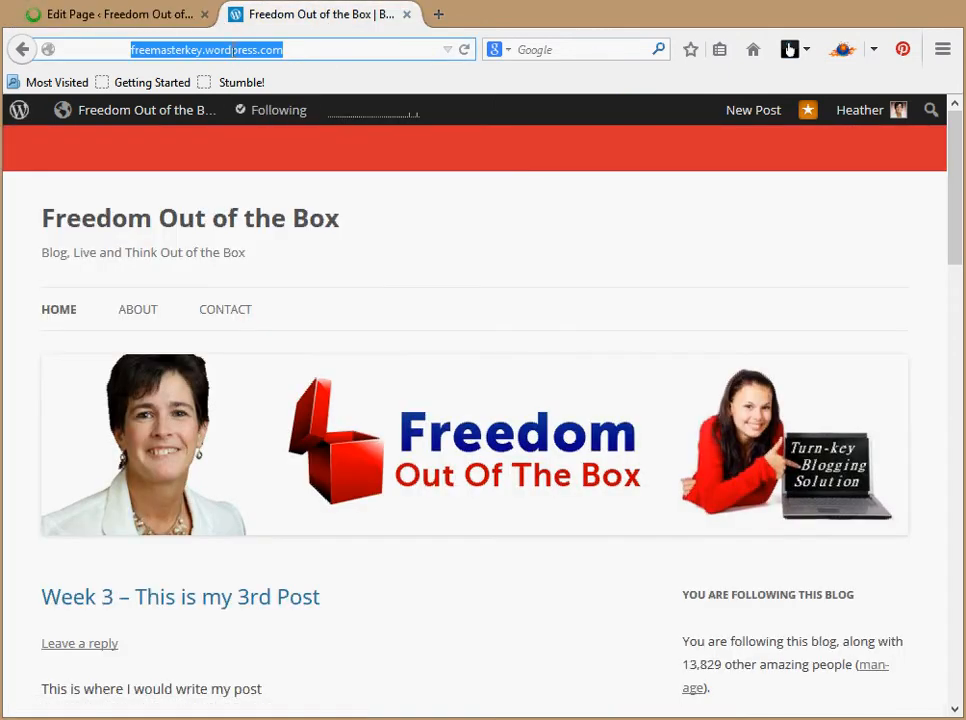
click(60, 318)
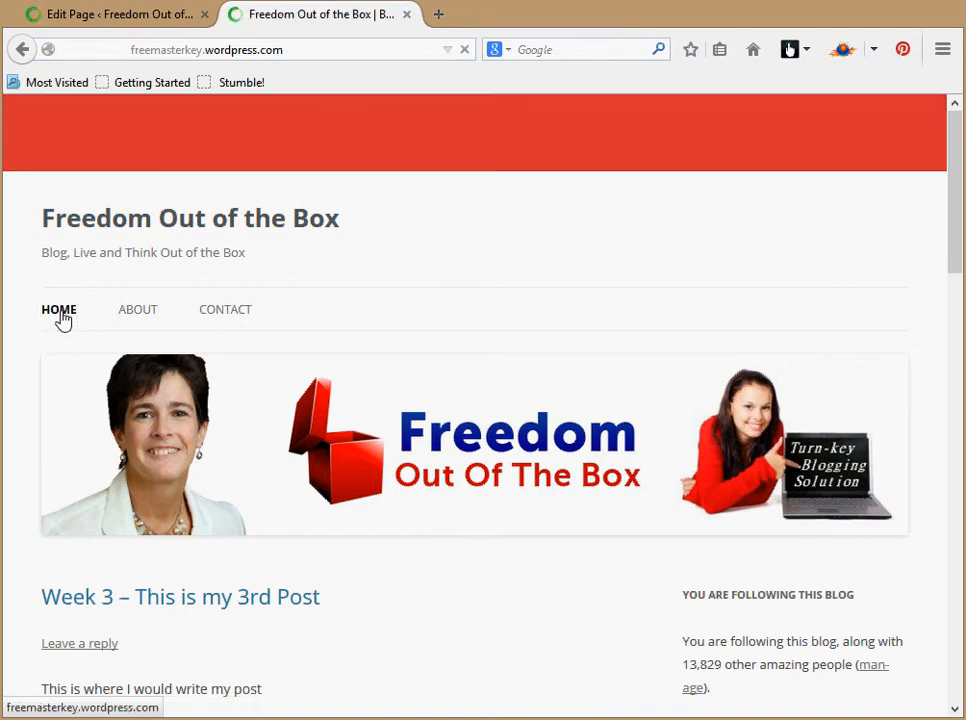
click(150, 318)
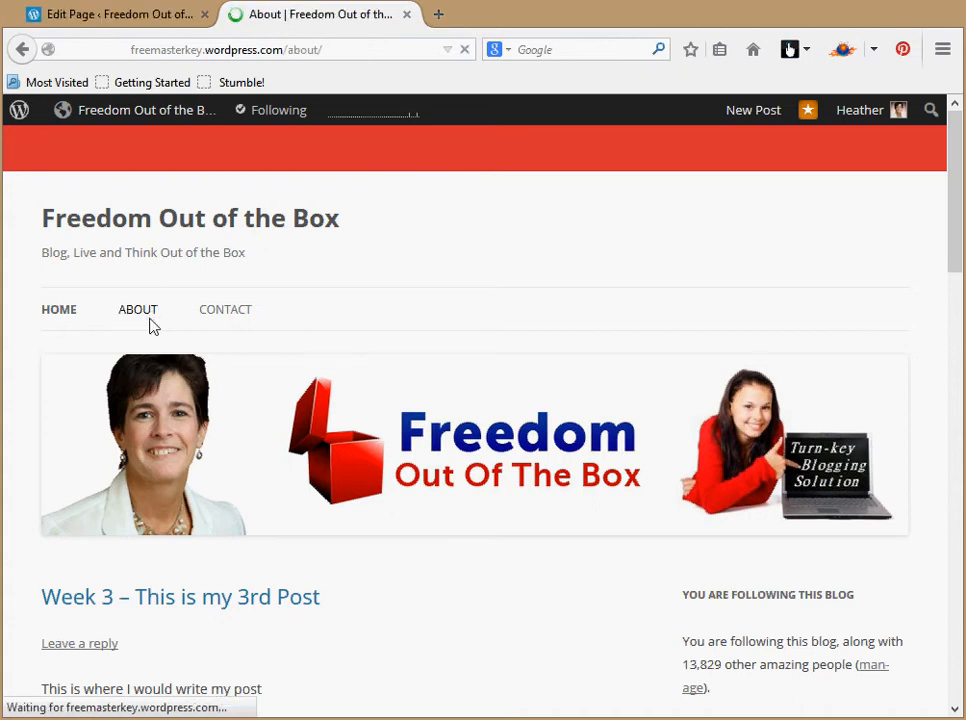
- Add the Press Release page to the site's navigation menu, Menu 1, and save the menu
click(143, 22)
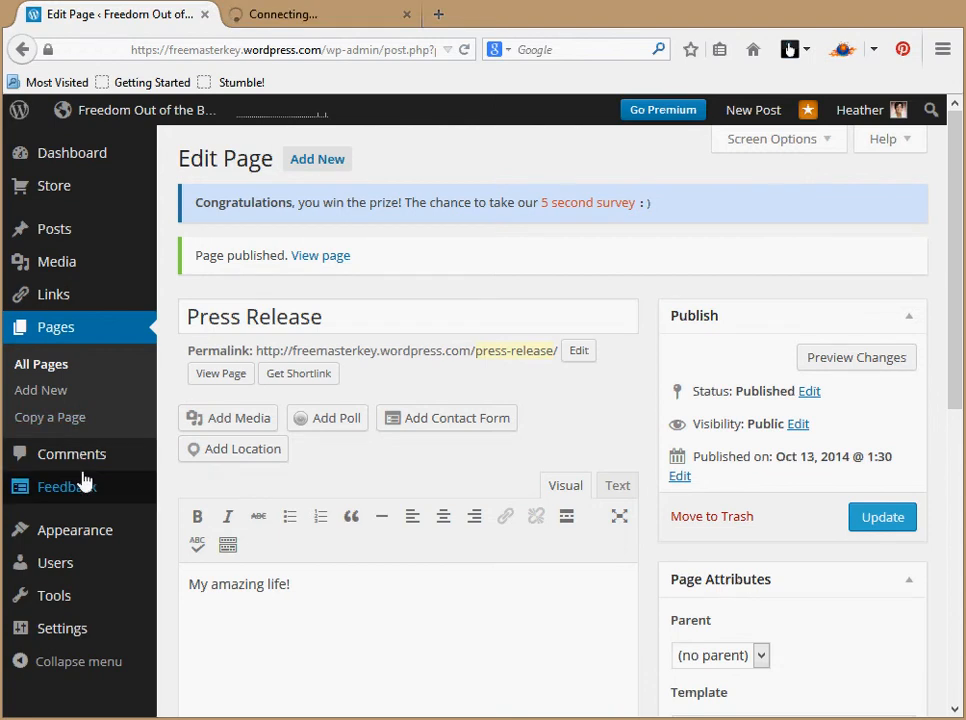
mouse_move(72, 537)
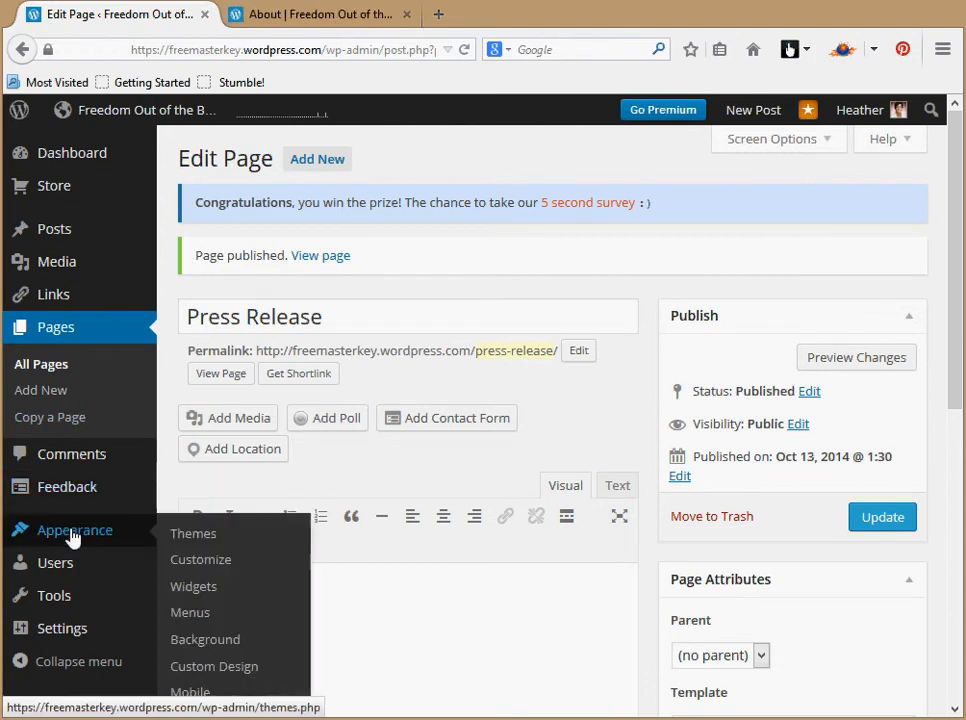
click(188, 619)
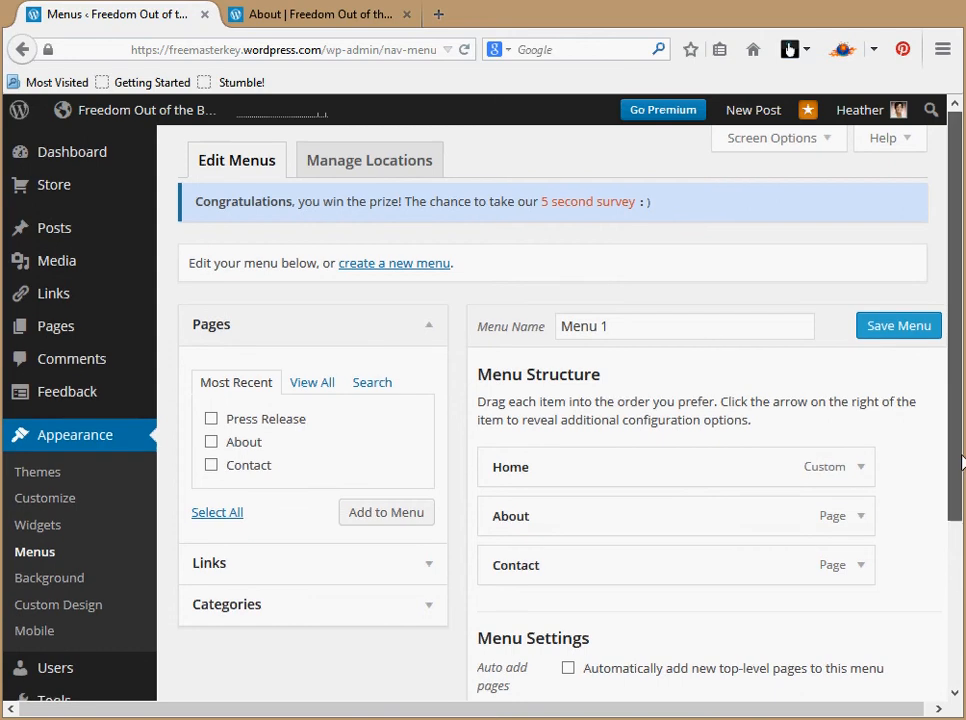
scroll(957, 420, down, 2)
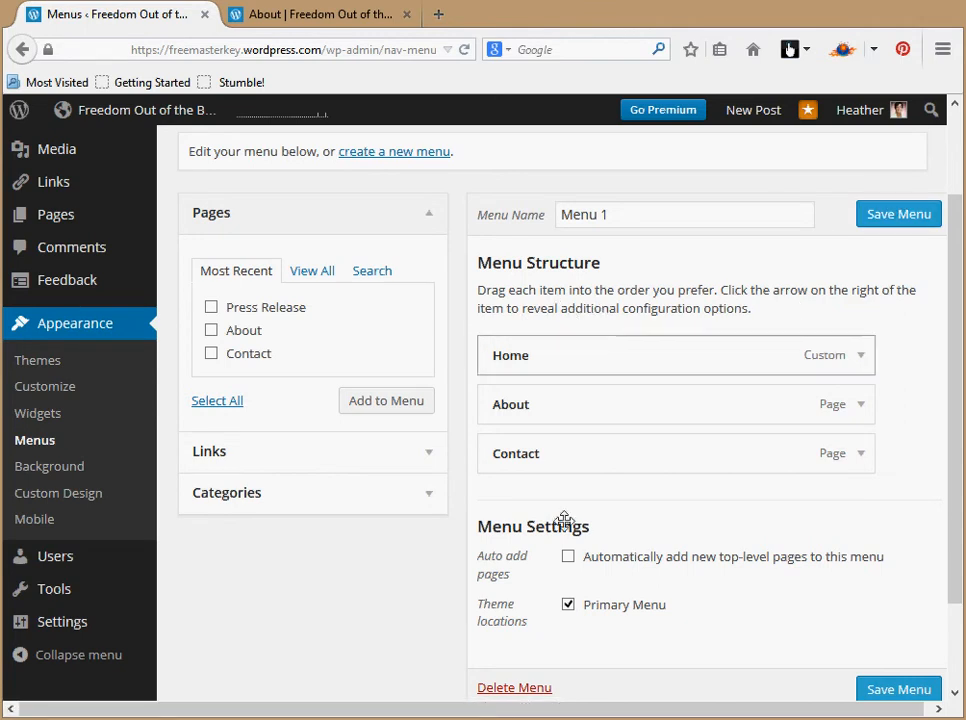
click(212, 310)
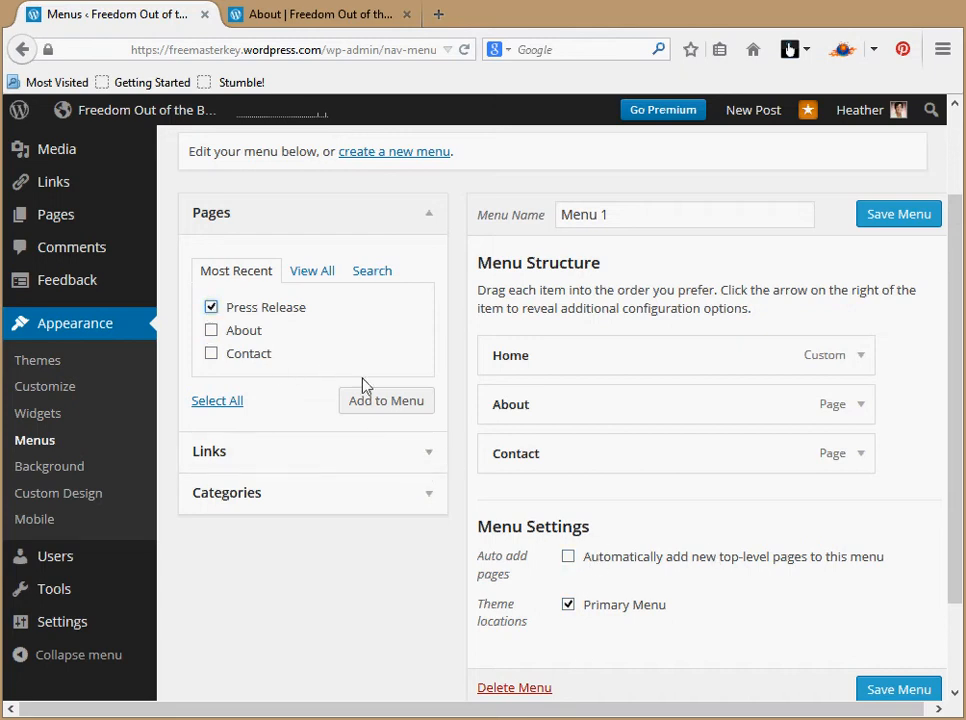
click(380, 402)
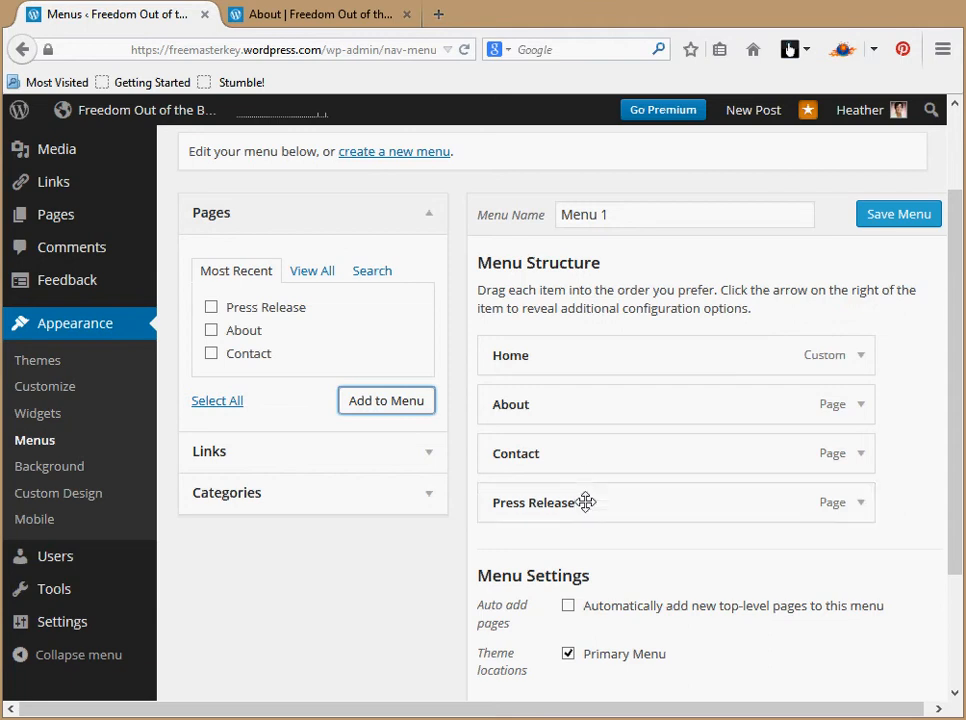
click(889, 222)
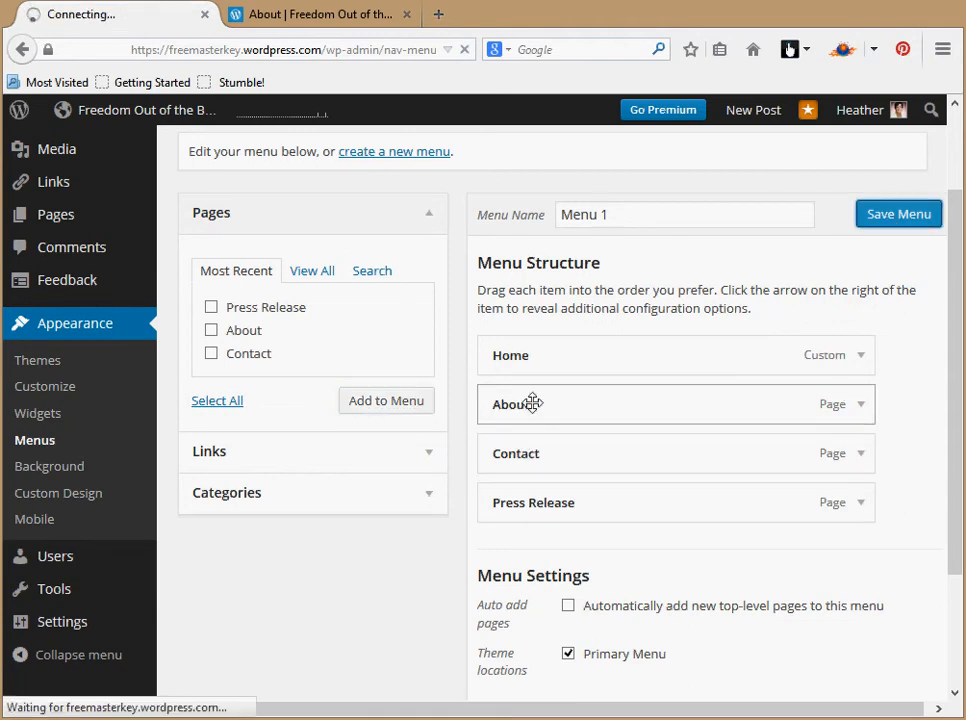
- Reload the About page on the live blog to check its navigation for Press Release
click(345, 25)
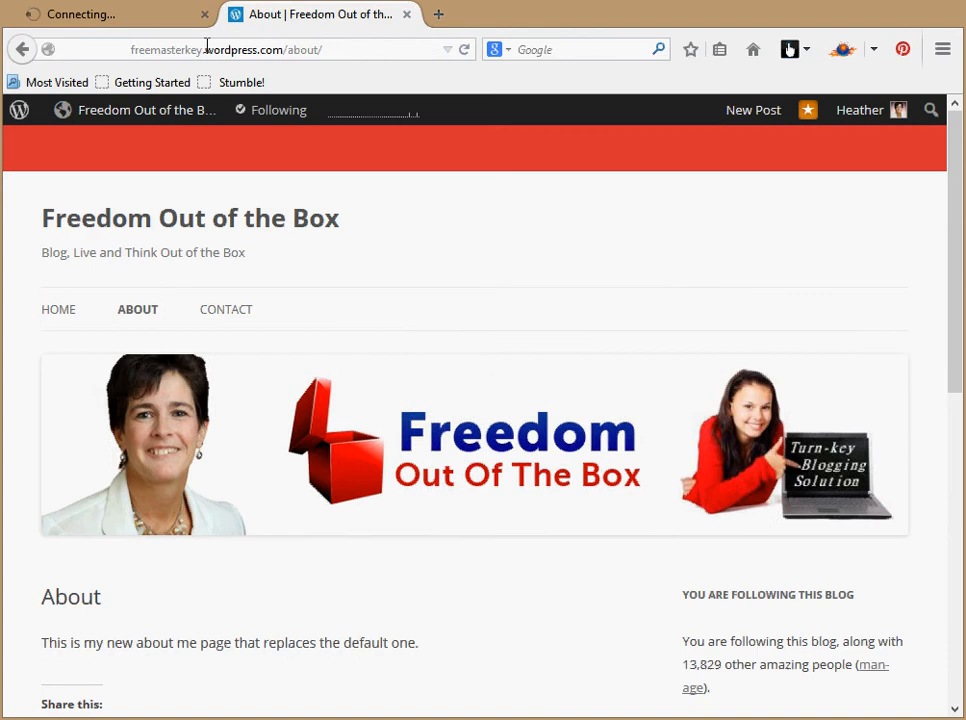
click(160, 47)
click(238, 50)
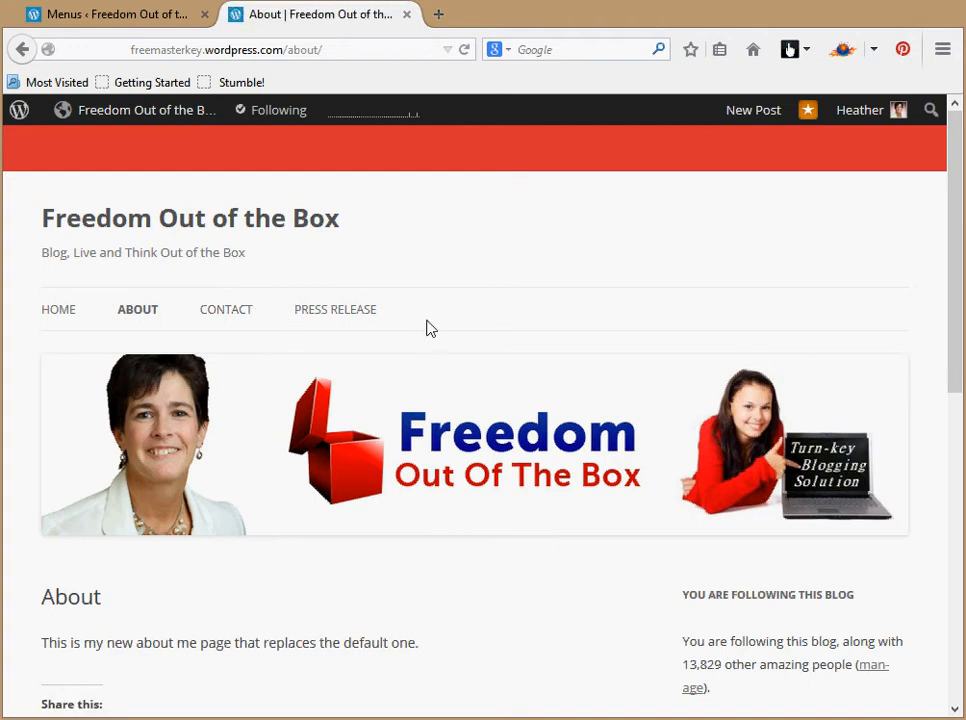
- Return to the menu editor and move the Contact item below Press Release in Menu 1
click(109, 16)
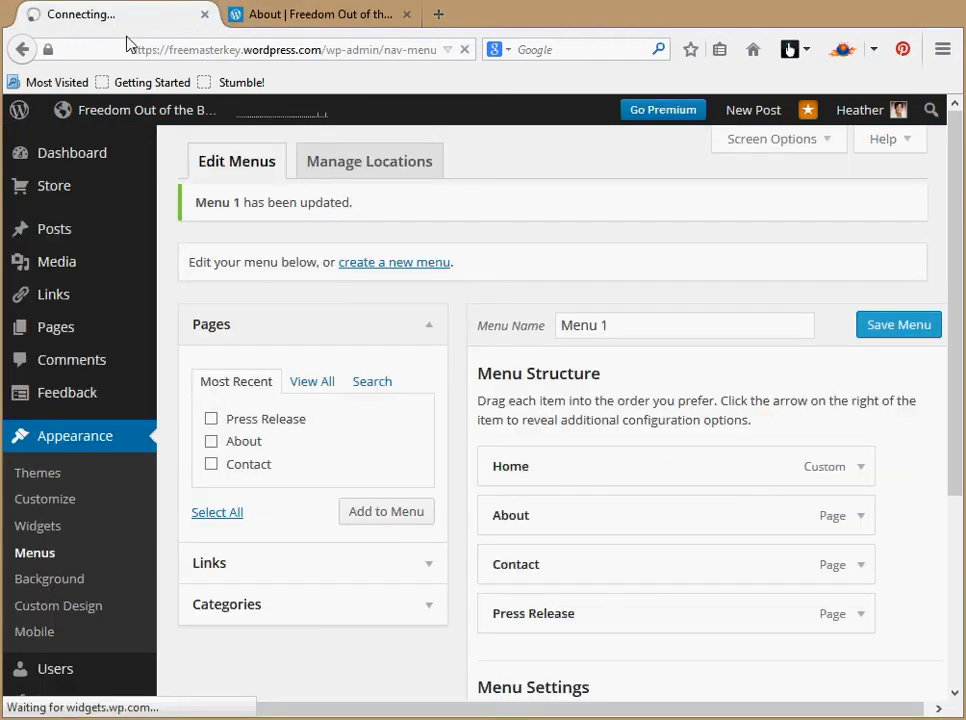
drag(565, 556, 558, 612)
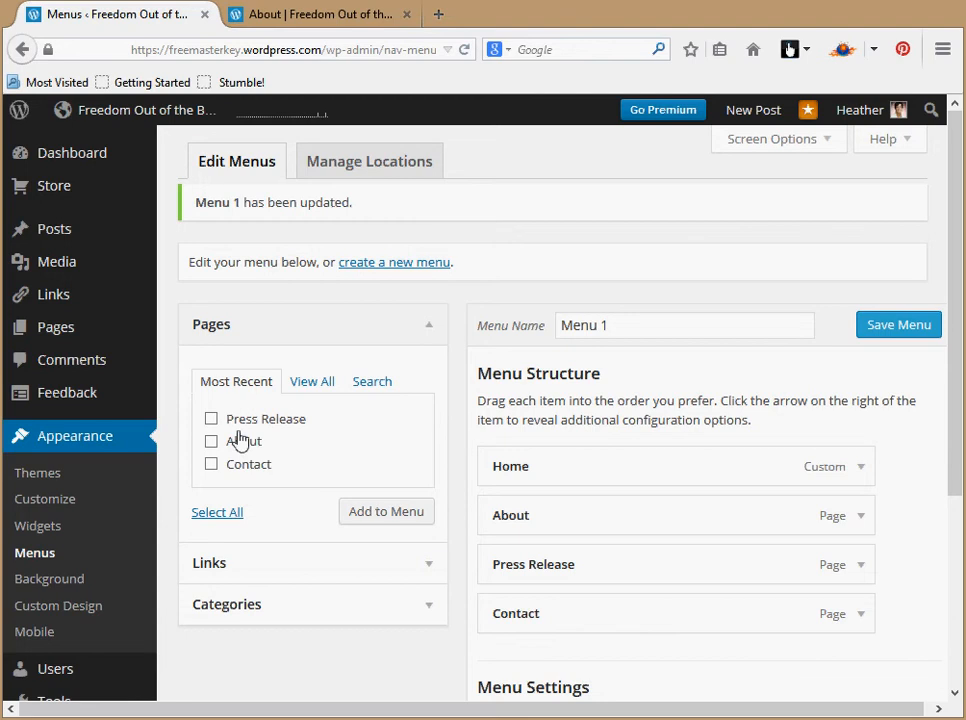
click(210, 566)
click(354, 430)
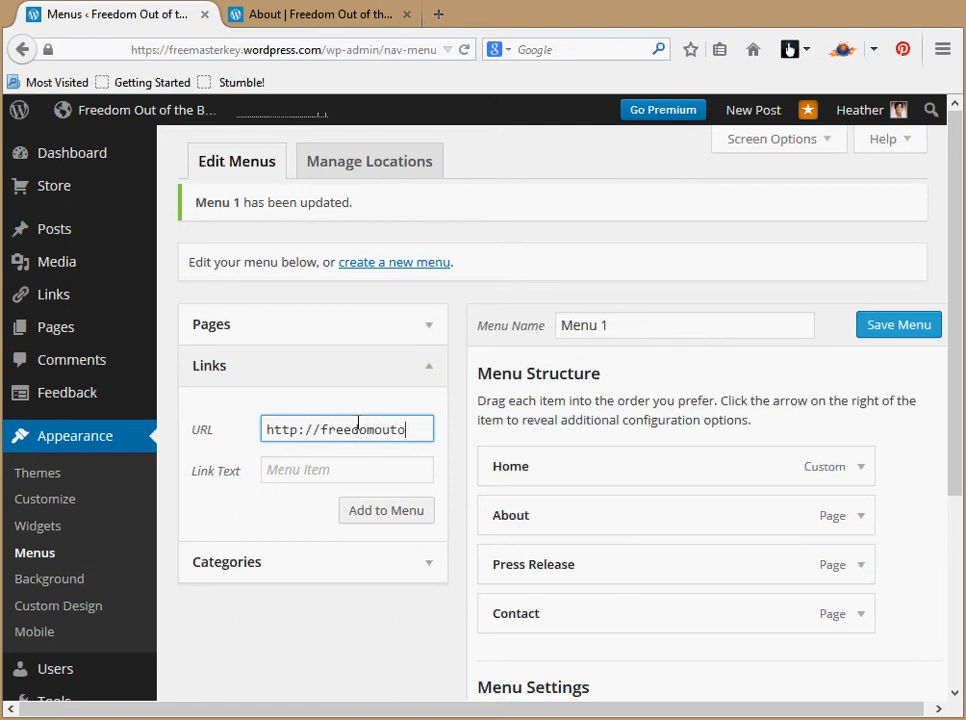
text(hebox)
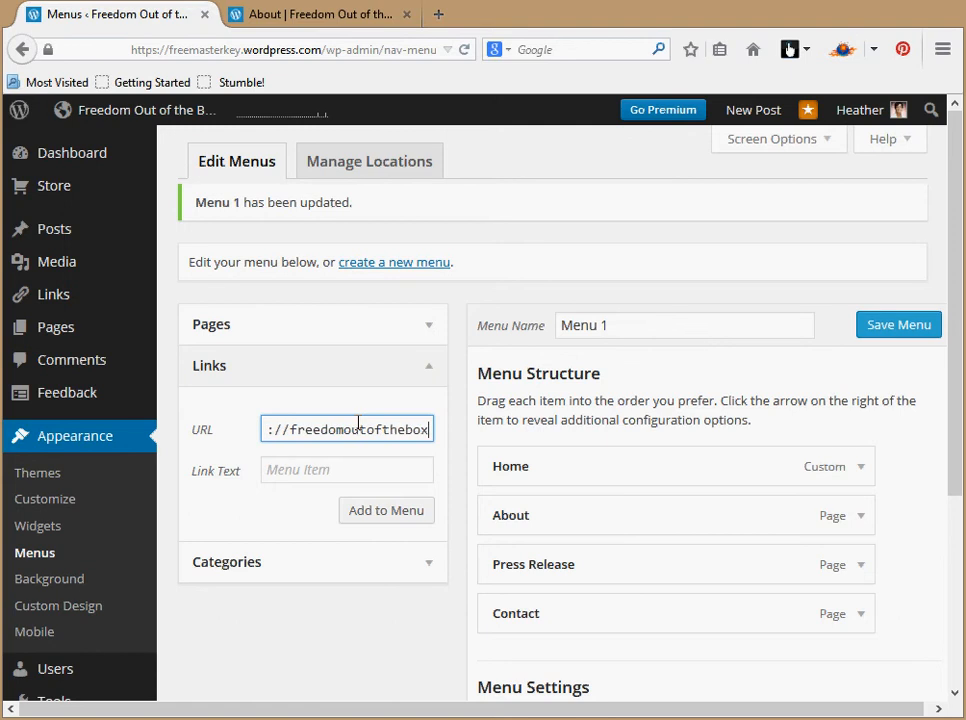
text(.com)
click(358, 470)
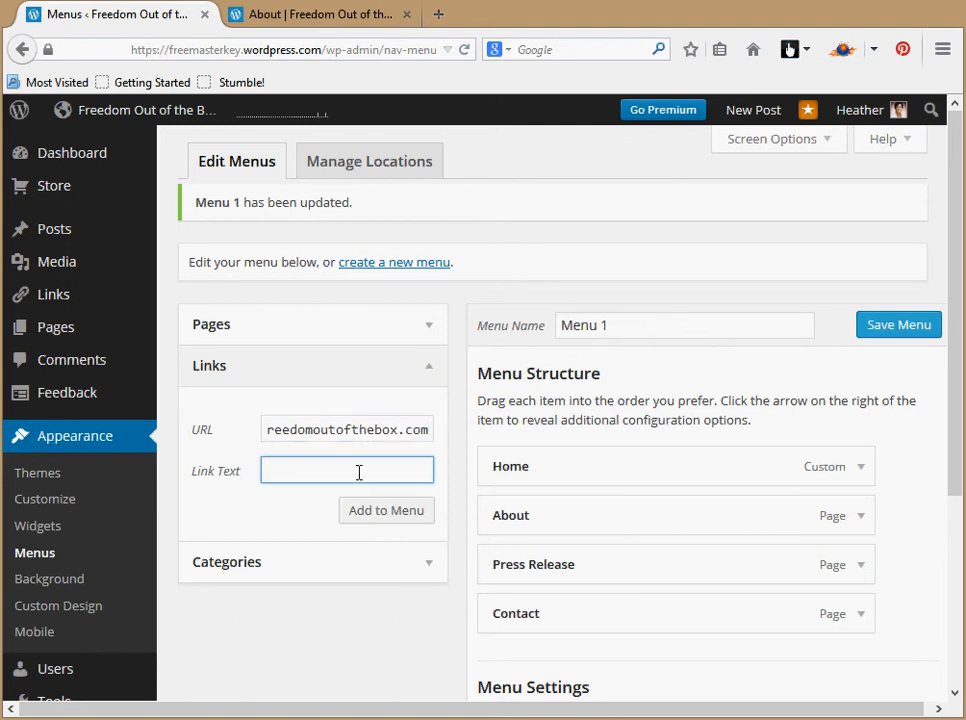
text(My Blog)
click(412, 515)
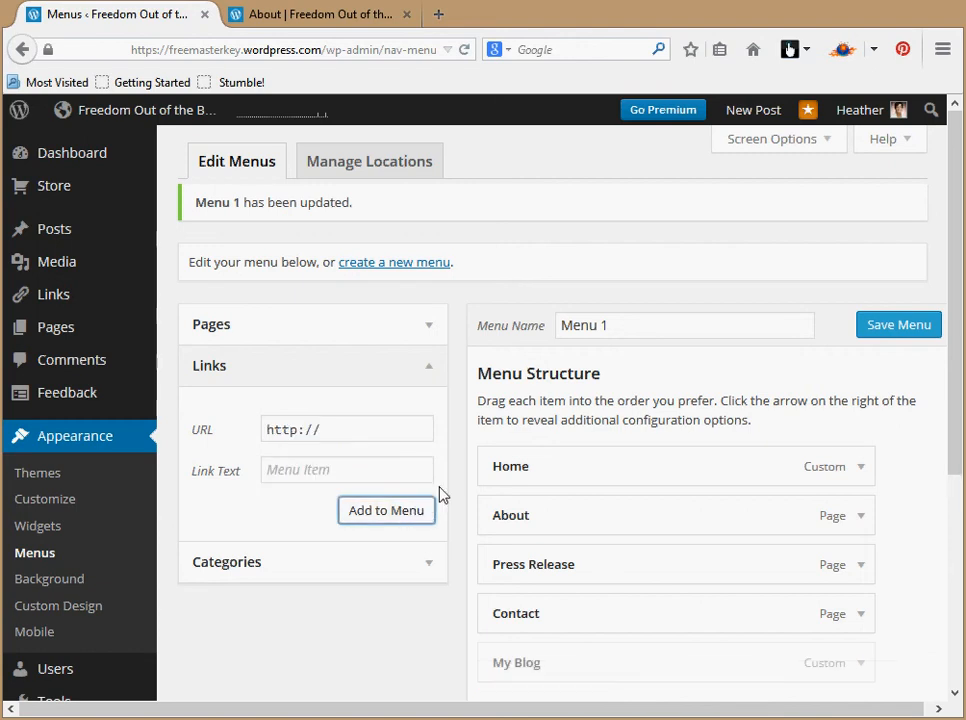
drag(541, 662, 548, 615)
click(904, 327)
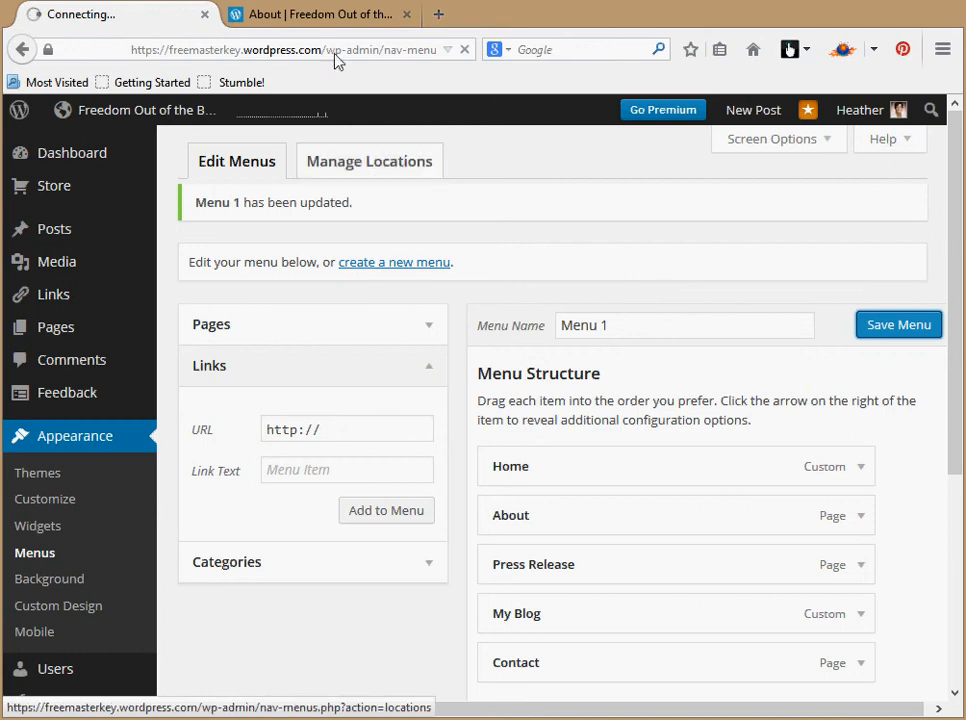
- Reload the live blog's About page, follow the My Blog navigation link to test it, and return to the About page
click(313, 15)
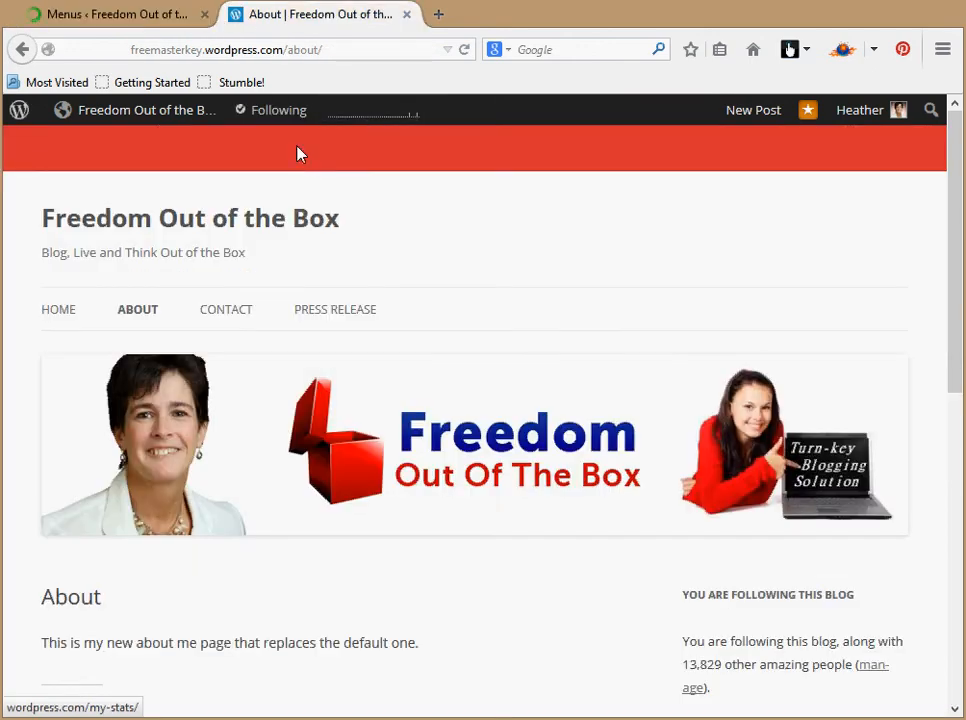
click(338, 48)
key(Return)
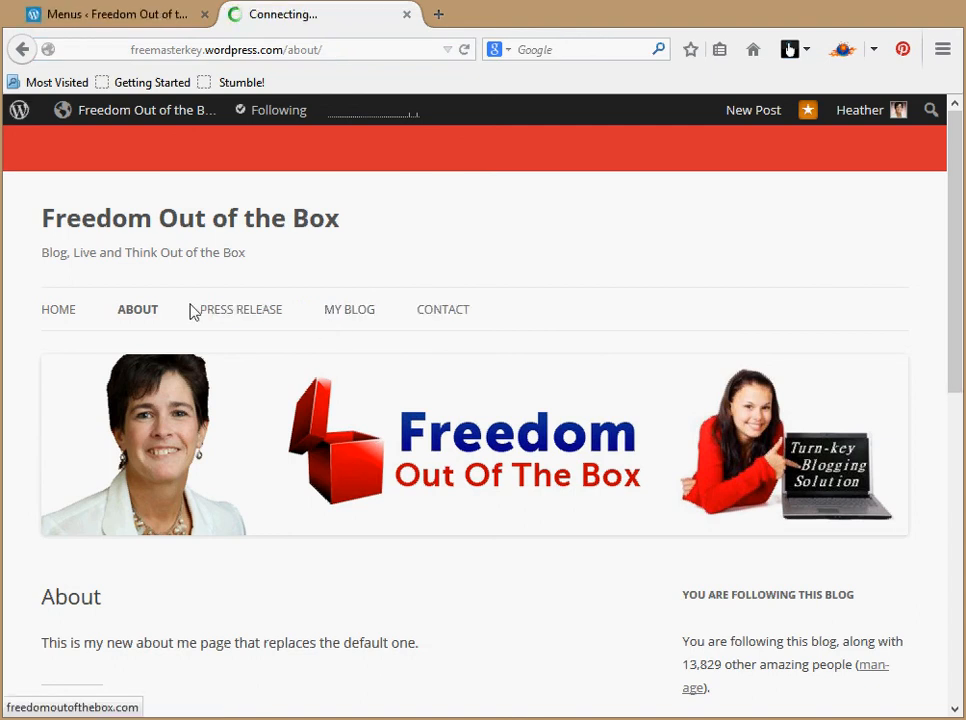
click(352, 312)
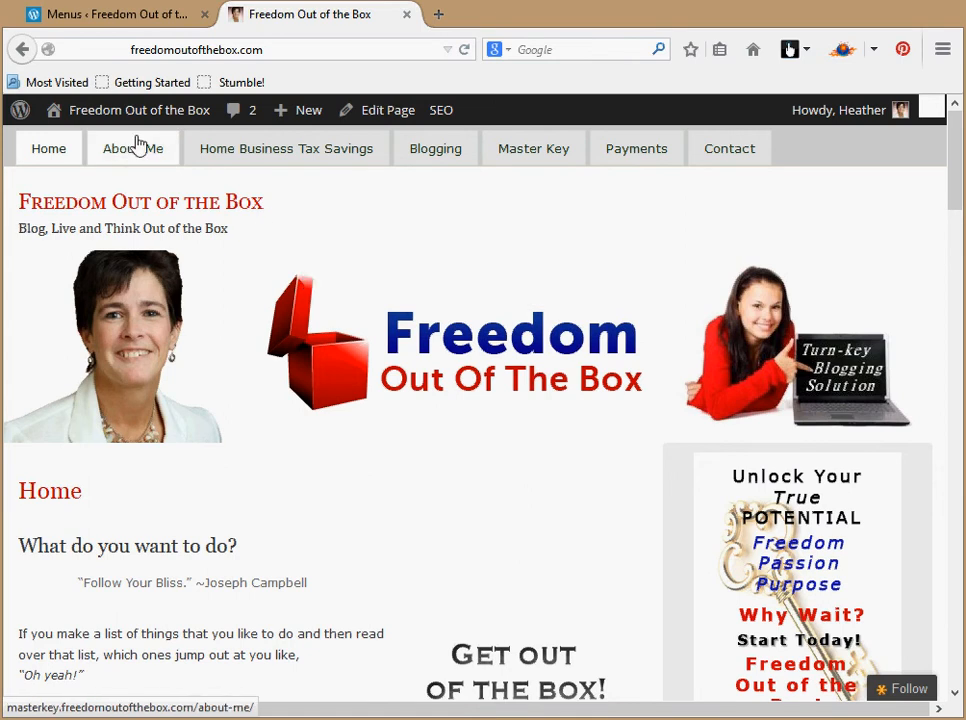
click(26, 56)
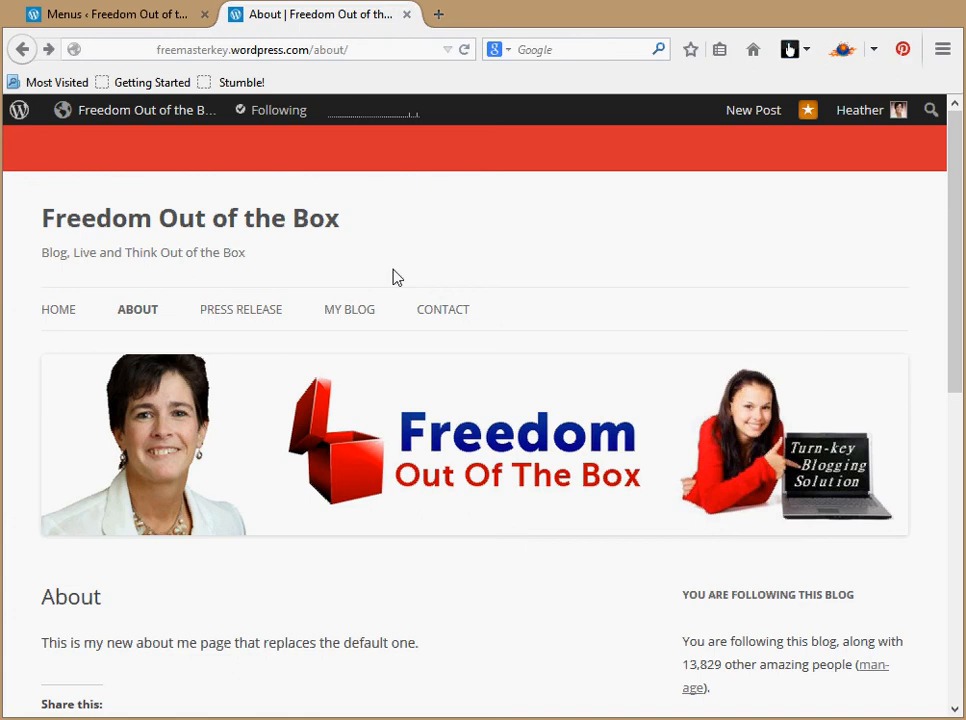
- Return to the menu editor, remove the My Blog item from Menu 1, and save the menu
click(116, 16)
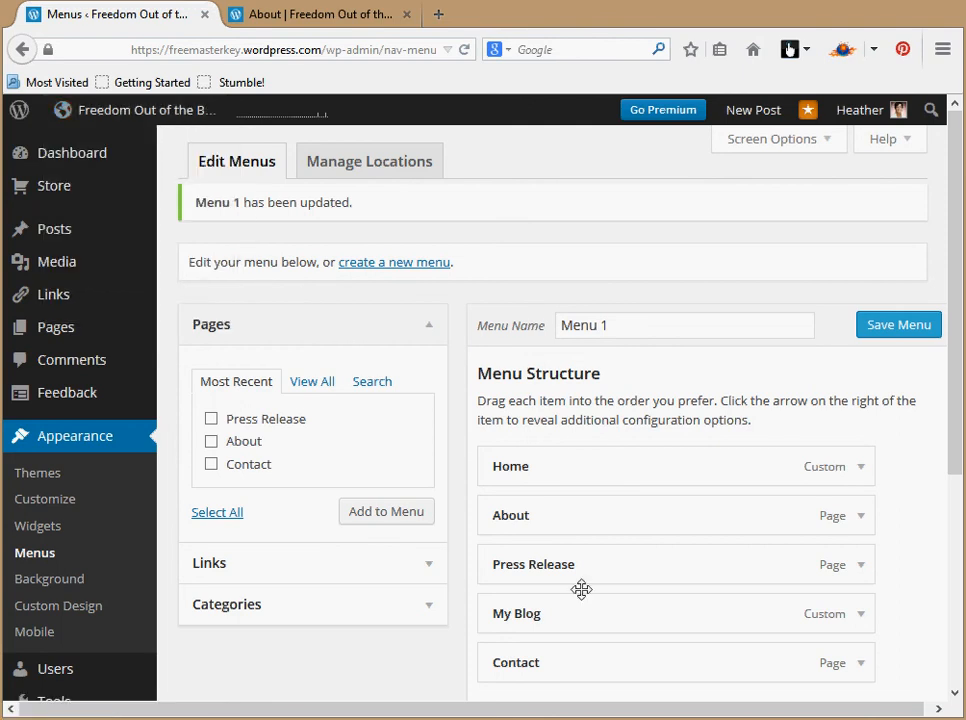
click(861, 619)
click(955, 694)
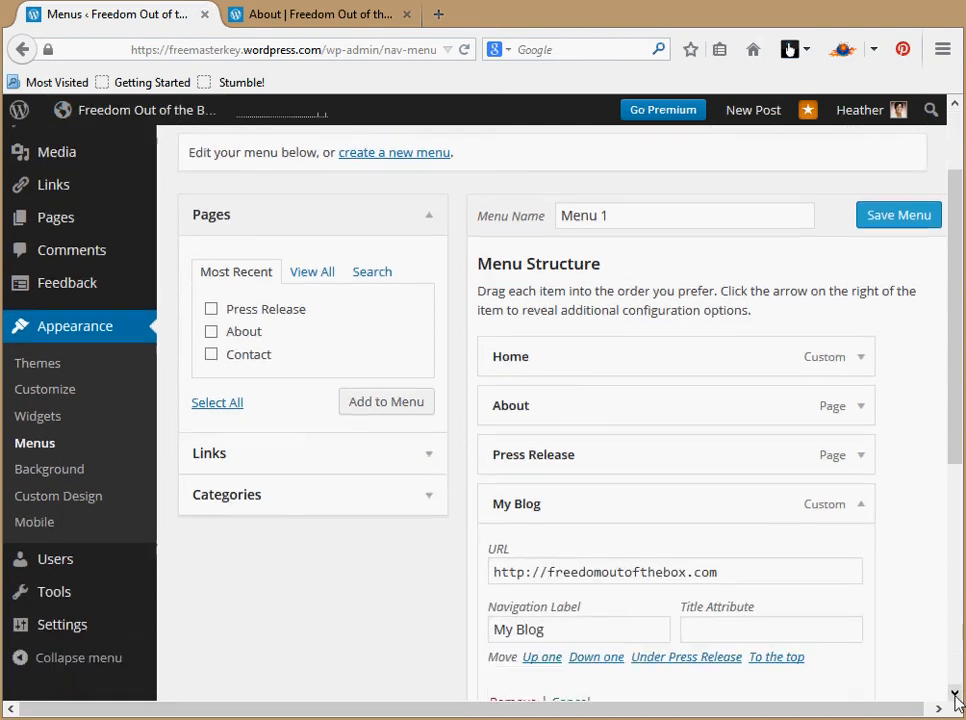
click(955, 694)
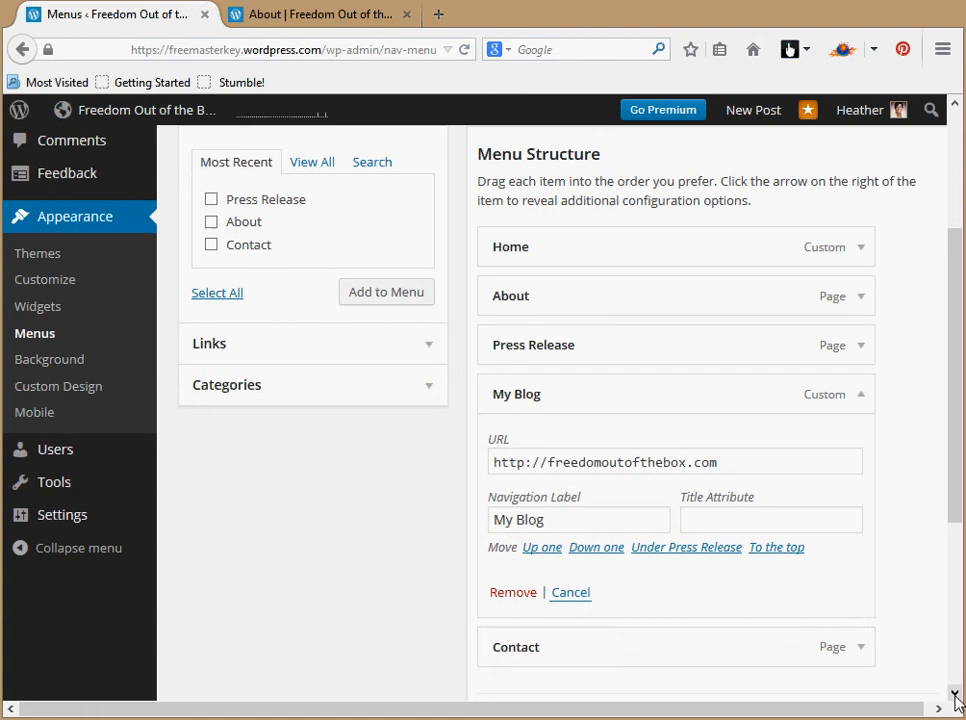
click(513, 596)
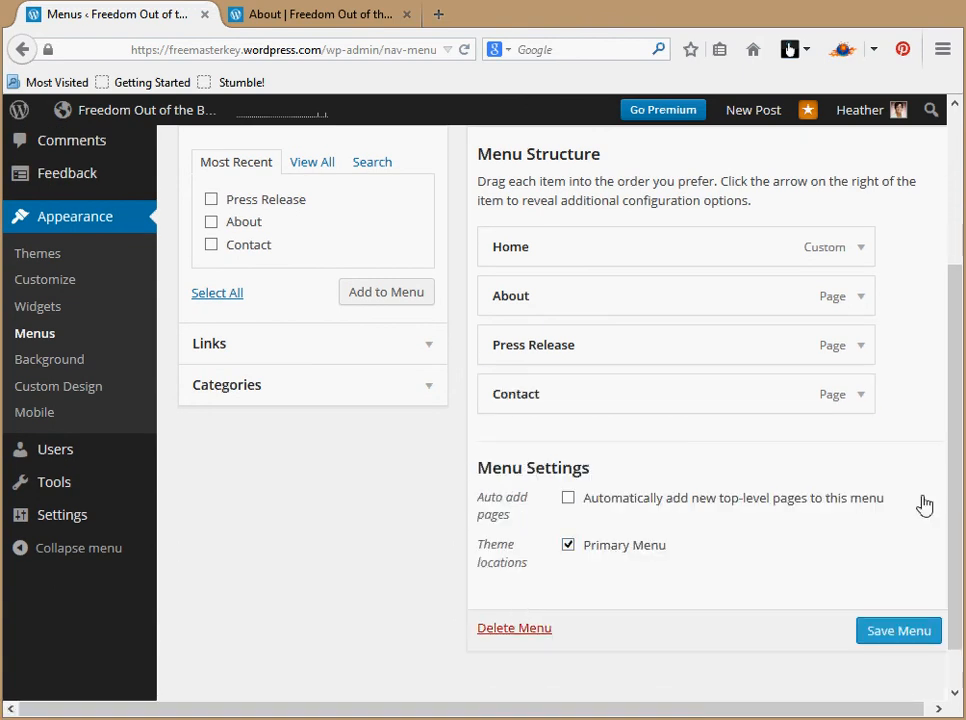
drag(955, 502, 955, 528)
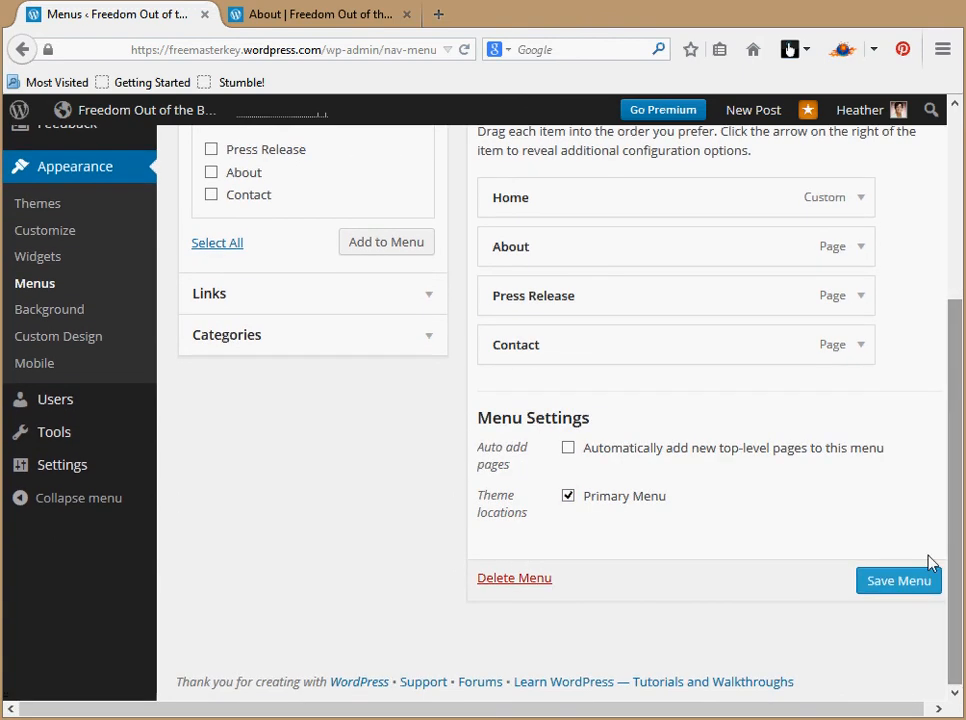
click(898, 581)
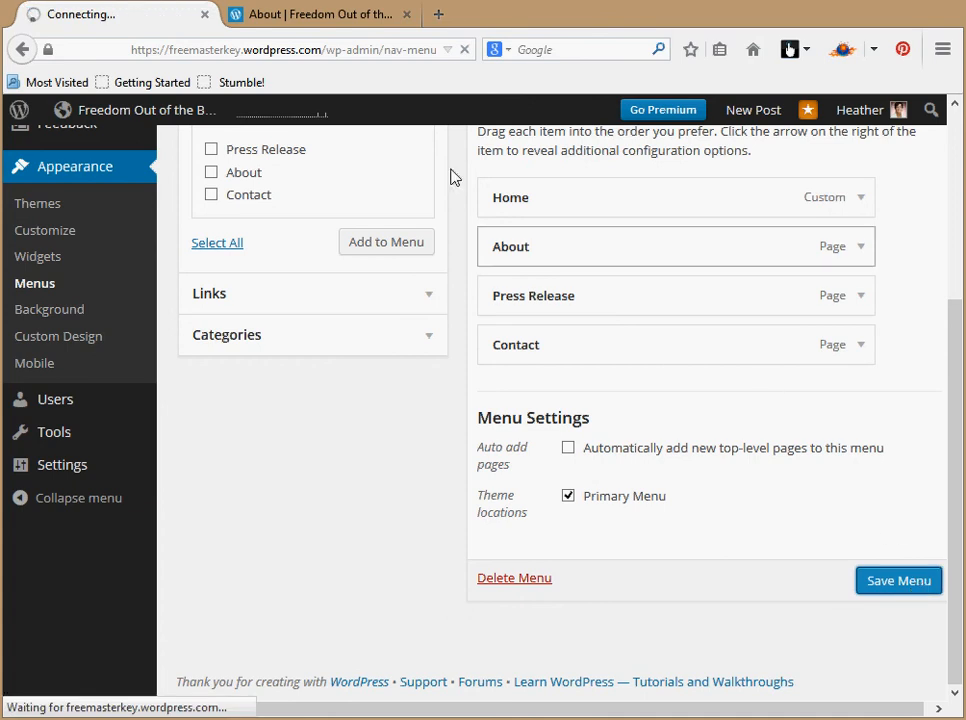
- Open the live blog's Home page to check its navigation for the removed My Blog link
click(358, 17)
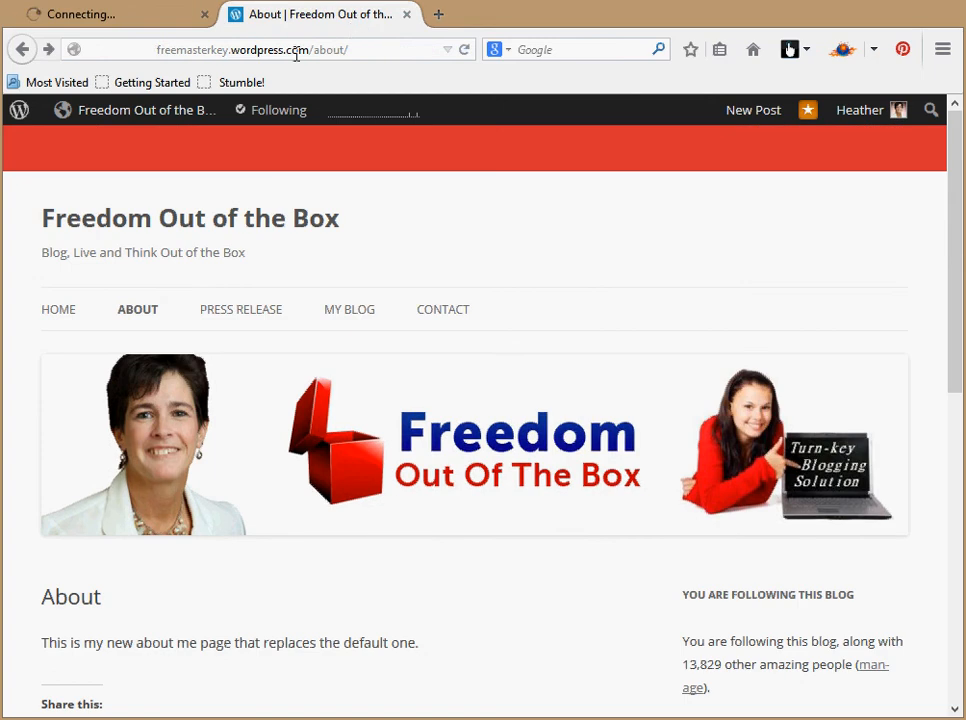
click(319, 49)
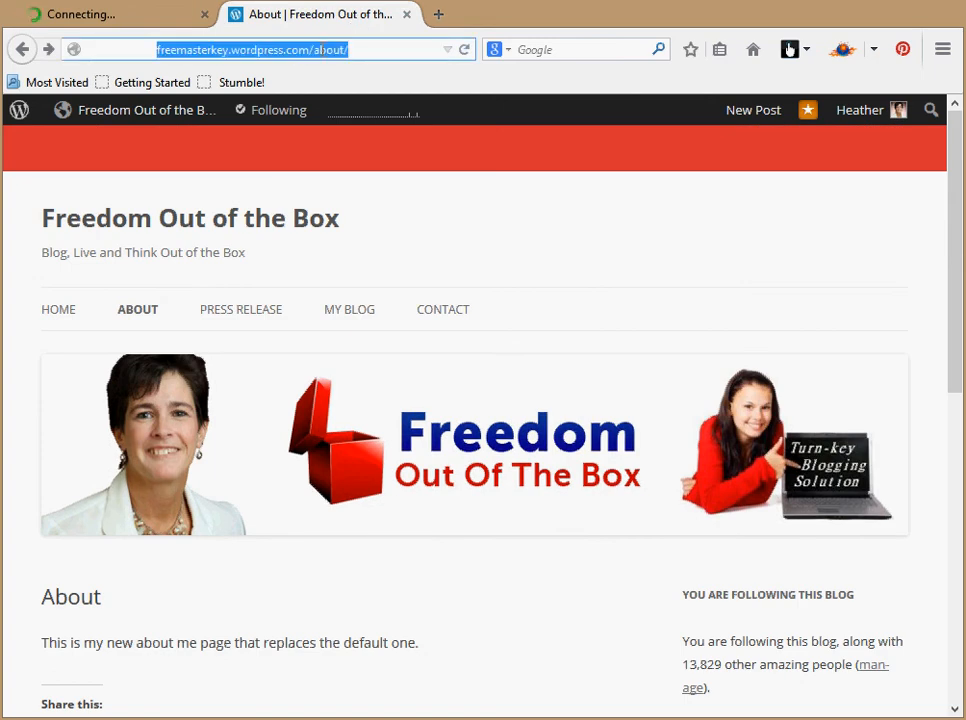
click(72, 316)
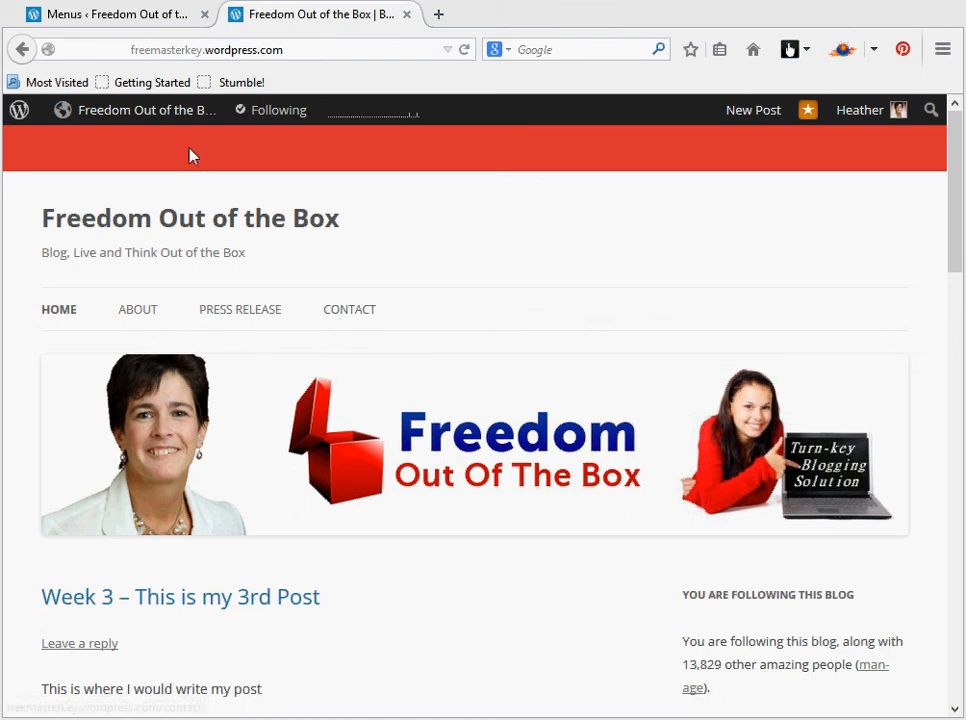
- Return to the menu editor and open the About item's navigation label in Menu 1
click(148, 15)
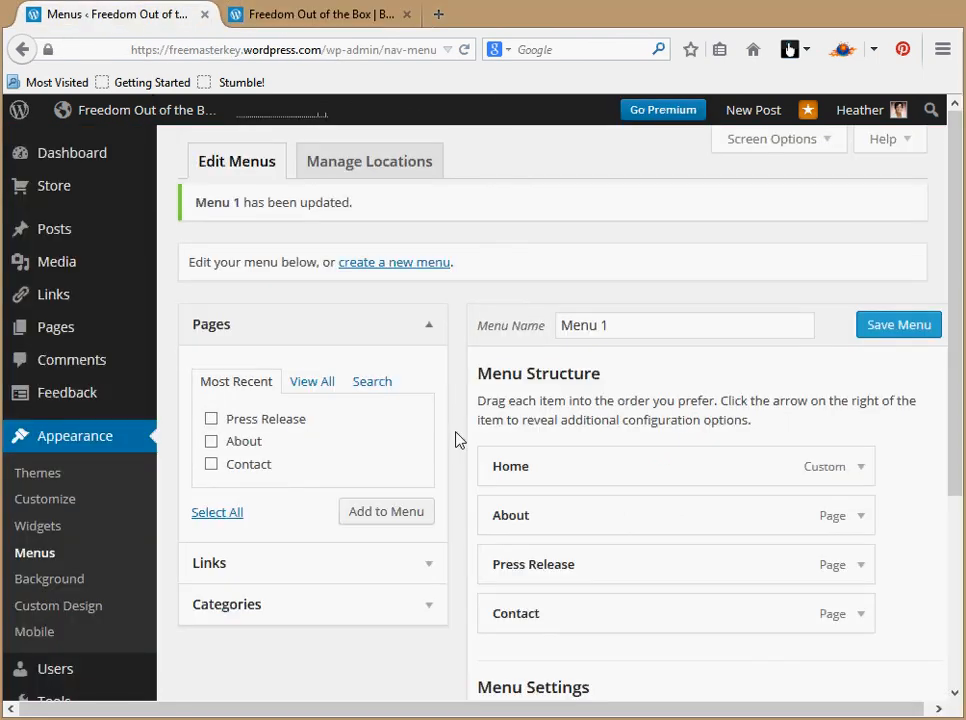
click(860, 518)
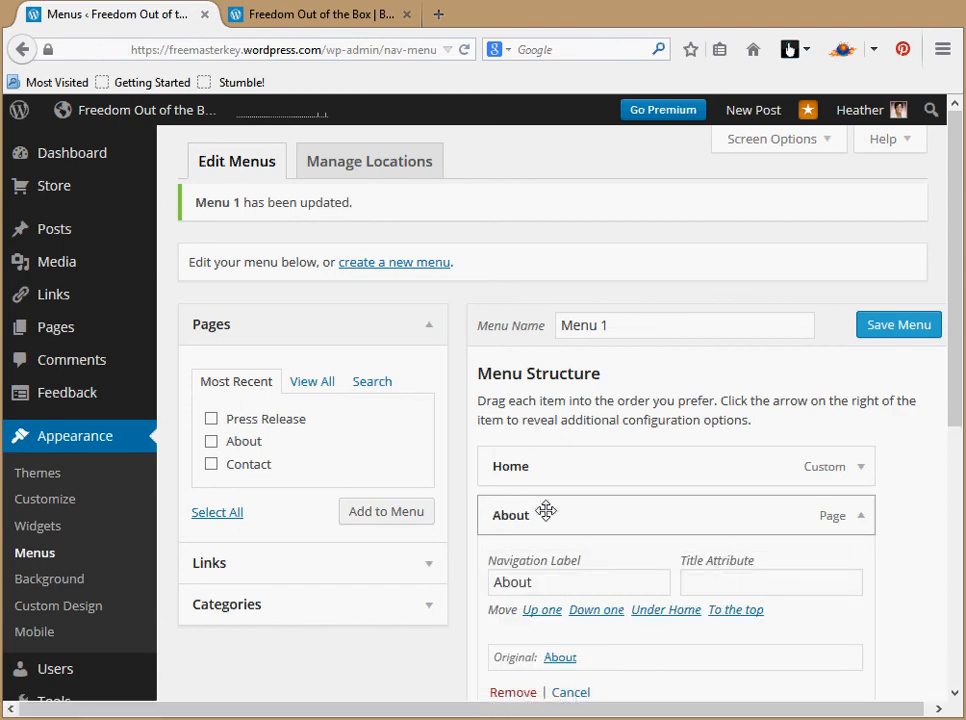
click(540, 582)
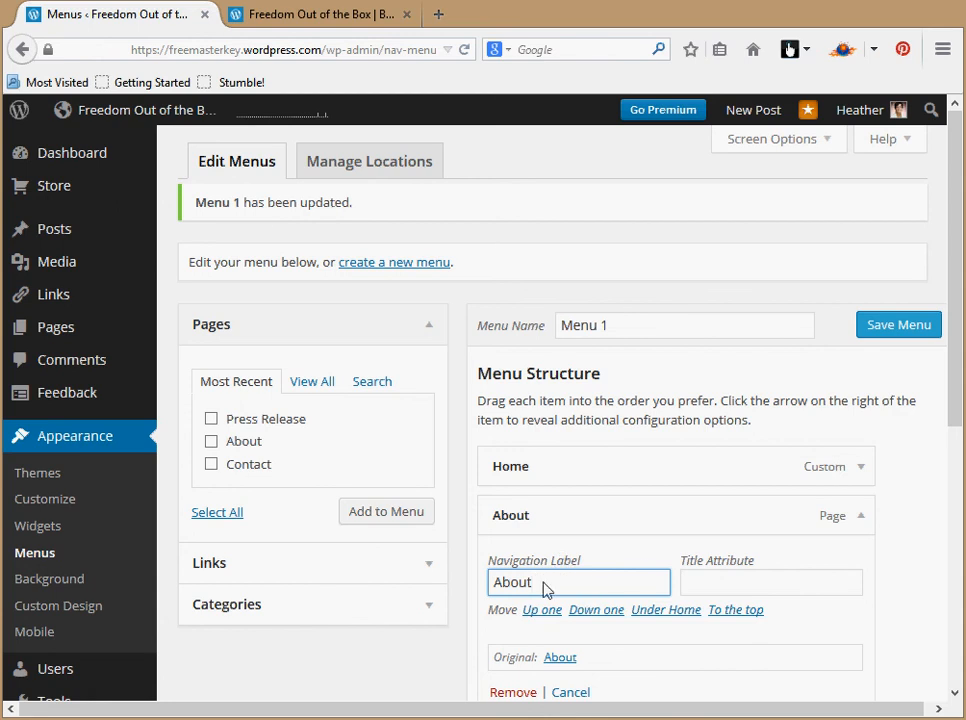
scroll(955, 660, down, 3)
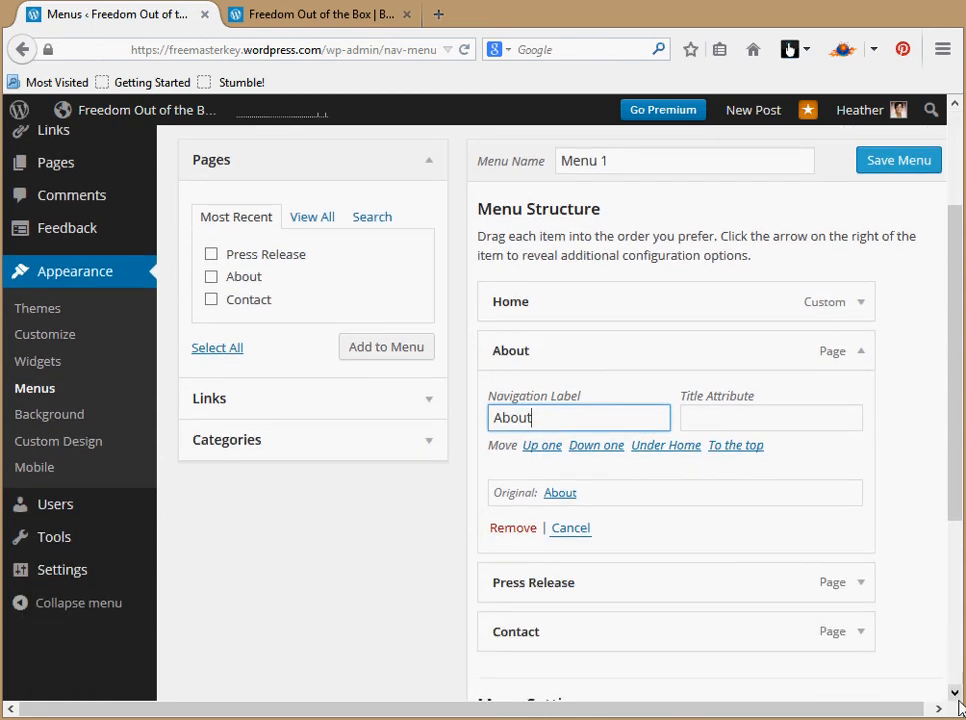
scroll(954, 692, down, 4)
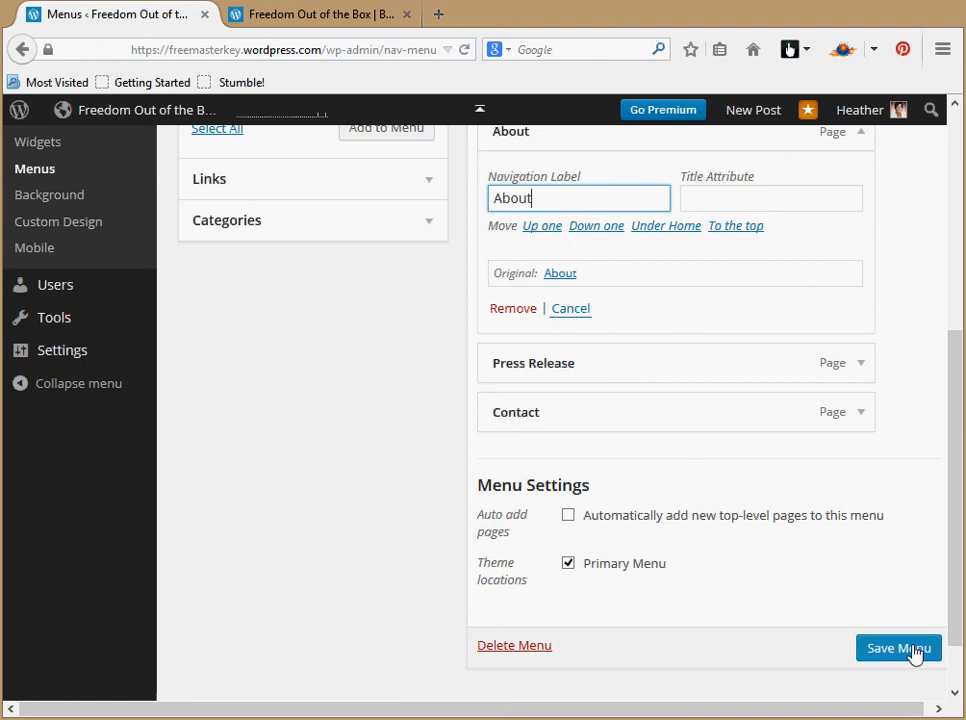